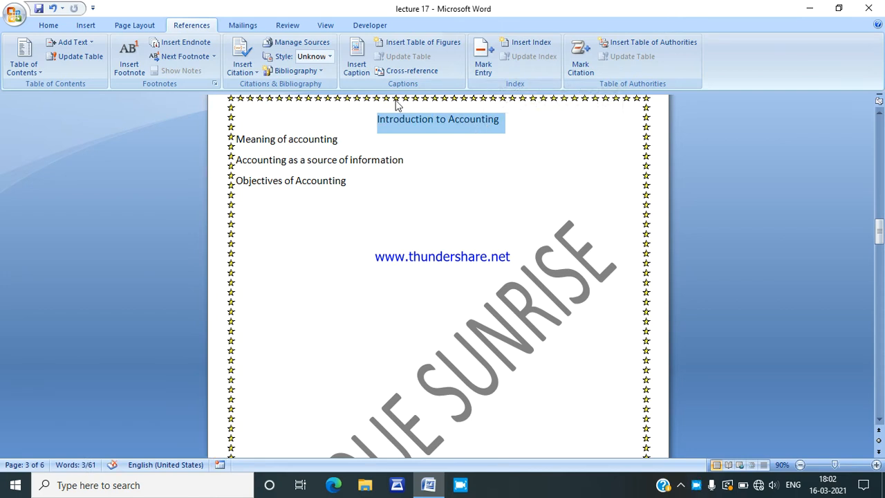
Step: Mark "Introduction to Accounting" as Level 1 and "Meaning of accounting" as Level 2 for the table of contents
{"action": "left_click", "coordinate": [90, 44]}
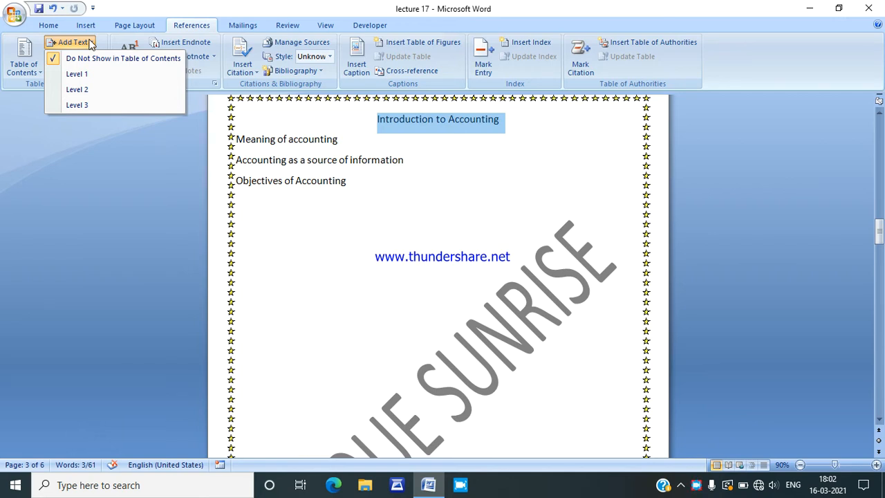
{"action": "left_click", "coordinate": [94, 75]}
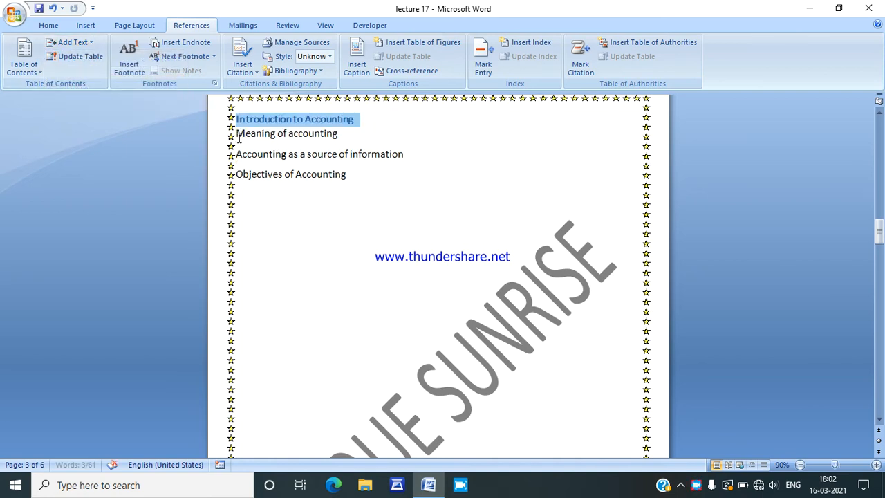
{"action": "left_click_drag", "start_coordinate": [233, 137], "coordinate": [317, 141]}
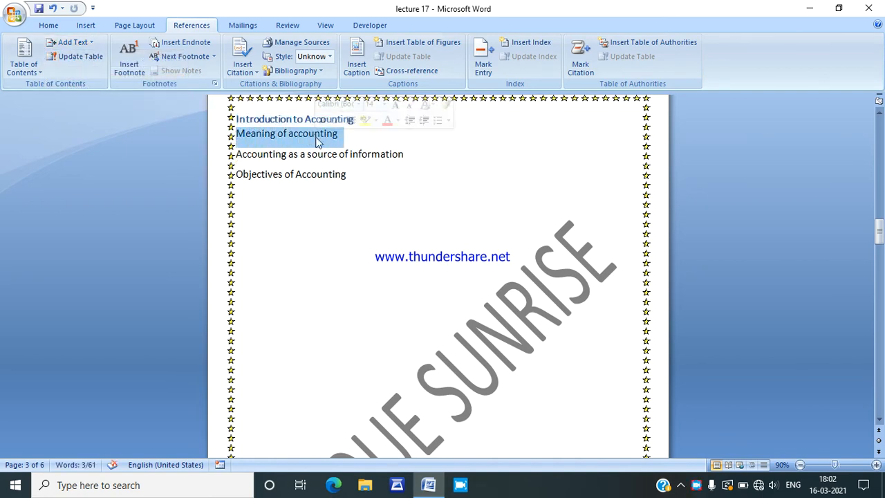
{"action": "left_click", "coordinate": [72, 42]}
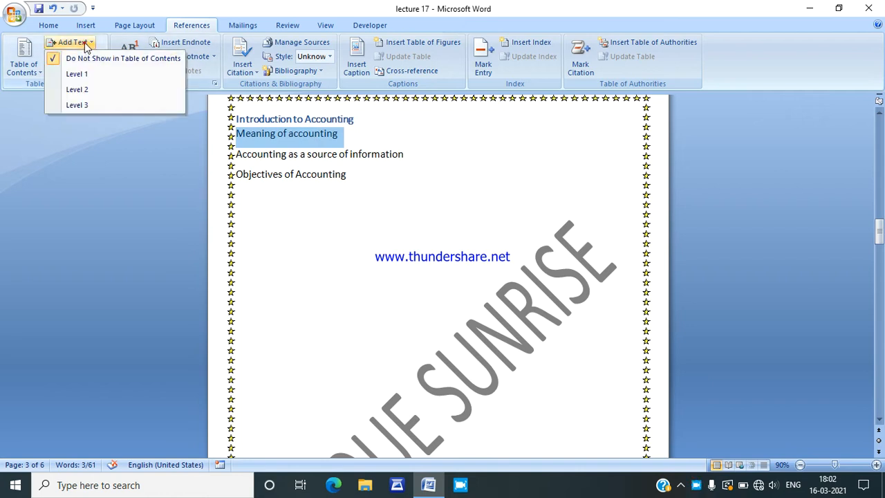
{"action": "left_click", "coordinate": [83, 90]}
Step: Mark "Accounting as a source of information" as Level 2 and "Objectives of Accounting" as Level 3 for the table of contents
{"action": "left_click_drag", "start_coordinate": [237, 157], "coordinate": [386, 158]}
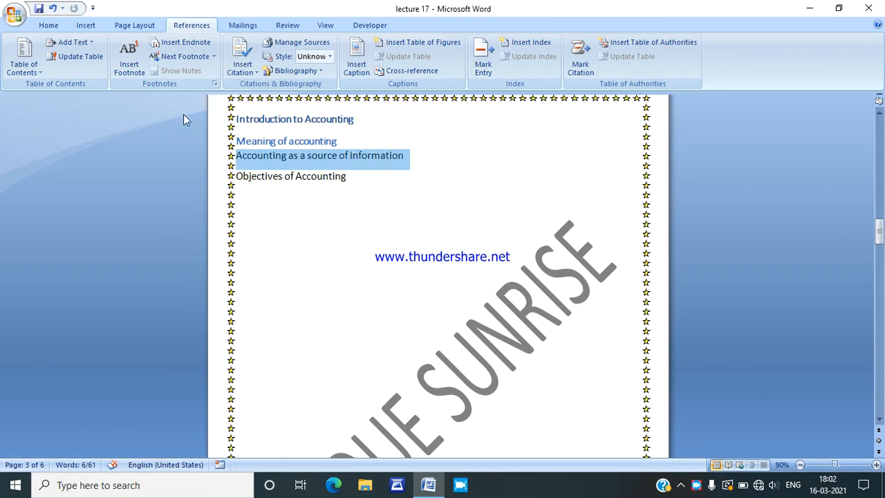
{"action": "left_click", "coordinate": [85, 44]}
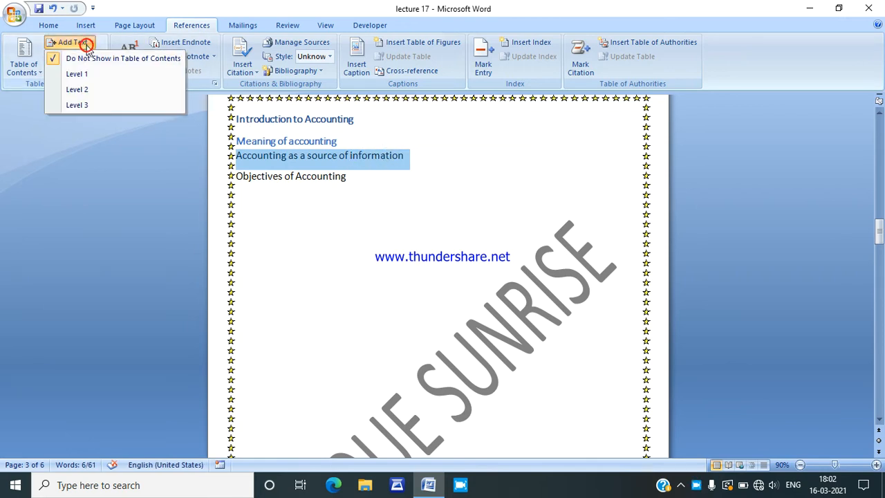
{"action": "left_click", "coordinate": [95, 91]}
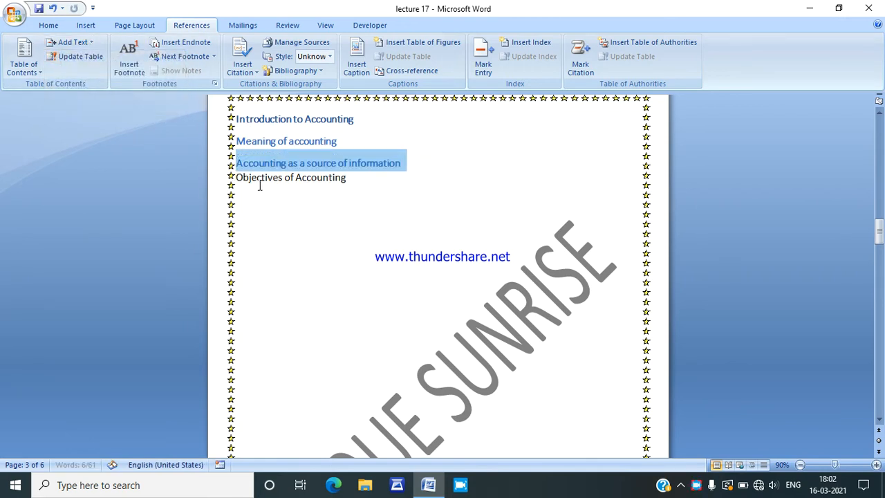
{"action": "left_click_drag", "start_coordinate": [238, 178], "coordinate": [320, 185]}
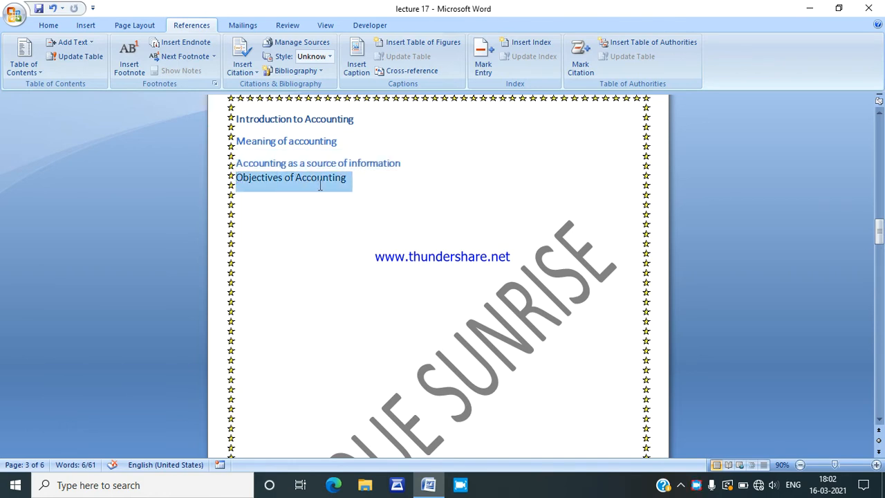
{"action": "left_click", "coordinate": [82, 43]}
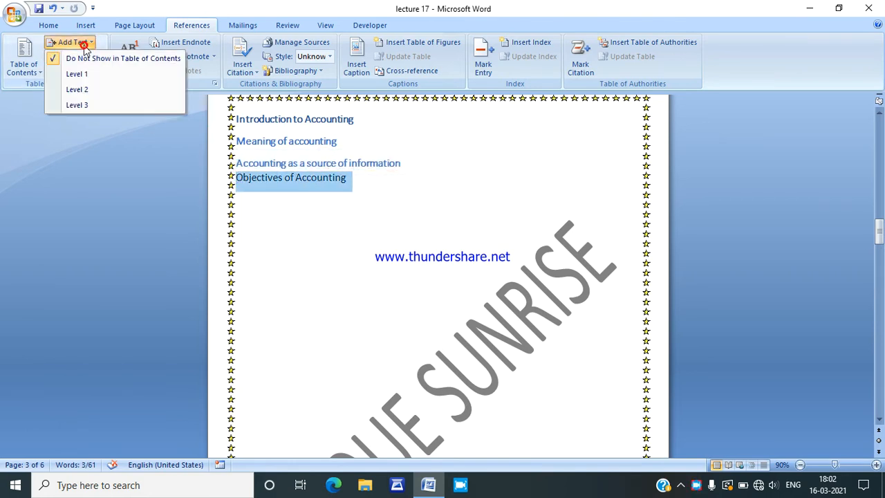
{"action": "left_click", "coordinate": [94, 106]}
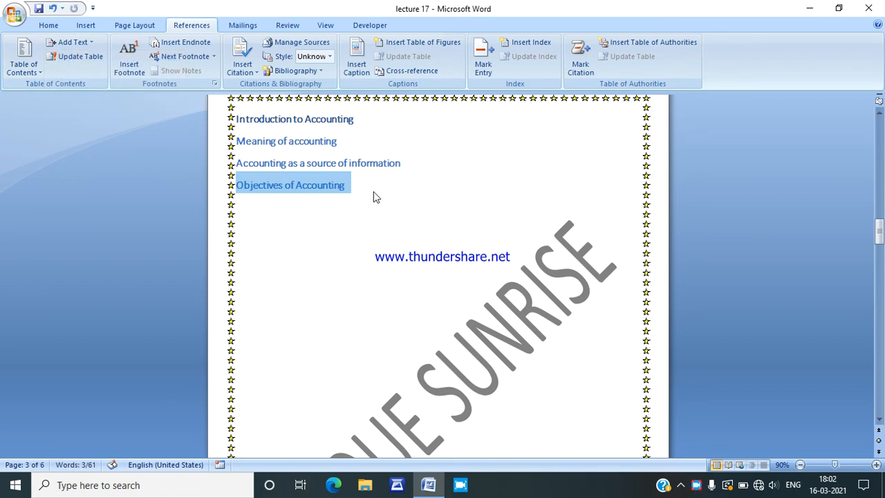
Step: Mark "Theory Base Of Accounting" as Level 1 and "Basic Accounting Concepts" as Level 2 for the table of contents
{"action": "left_click_drag", "start_coordinate": [882, 228], "coordinate": [881, 270]}
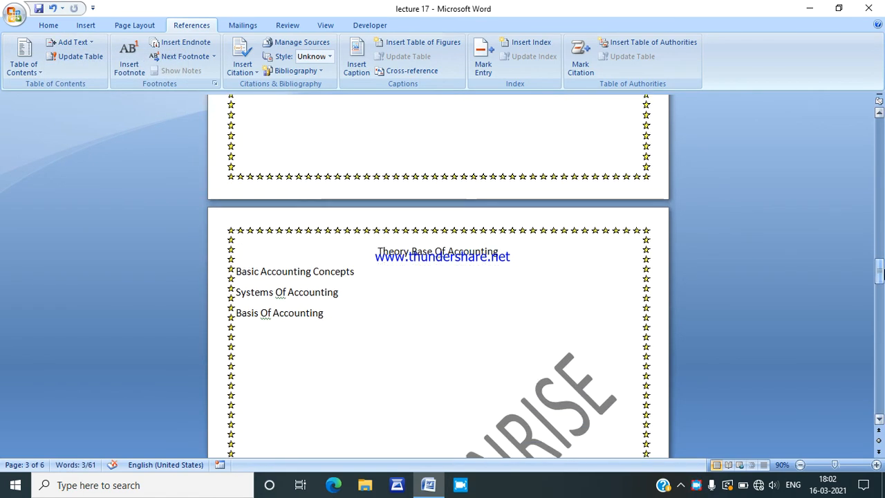
{"action": "left_click_drag", "start_coordinate": [375, 252], "coordinate": [502, 258]}
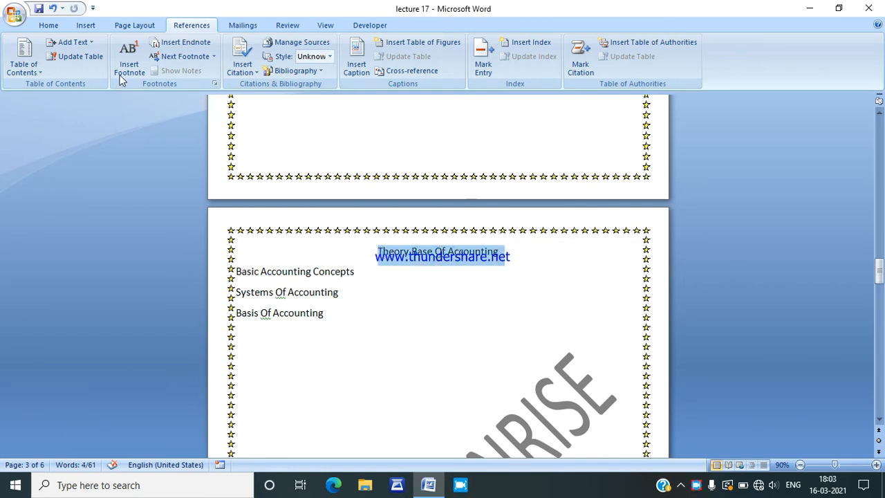
{"action": "left_click", "coordinate": [72, 42]}
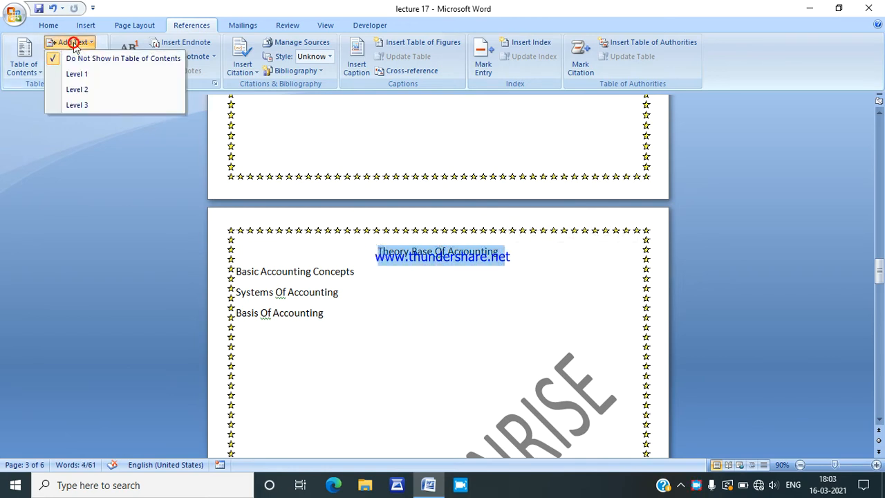
{"action": "left_click", "coordinate": [86, 75]}
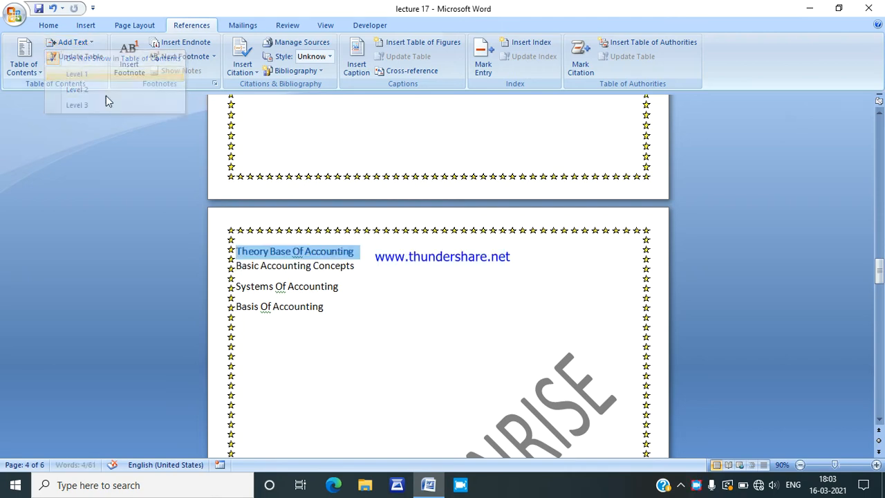
{"action": "left_click_drag", "start_coordinate": [236, 270], "coordinate": [331, 273]}
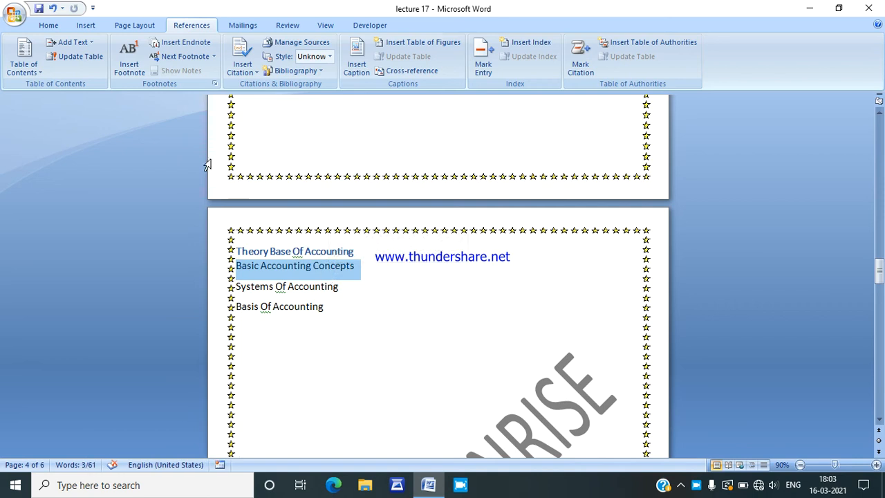
{"action": "left_click", "coordinate": [78, 44]}
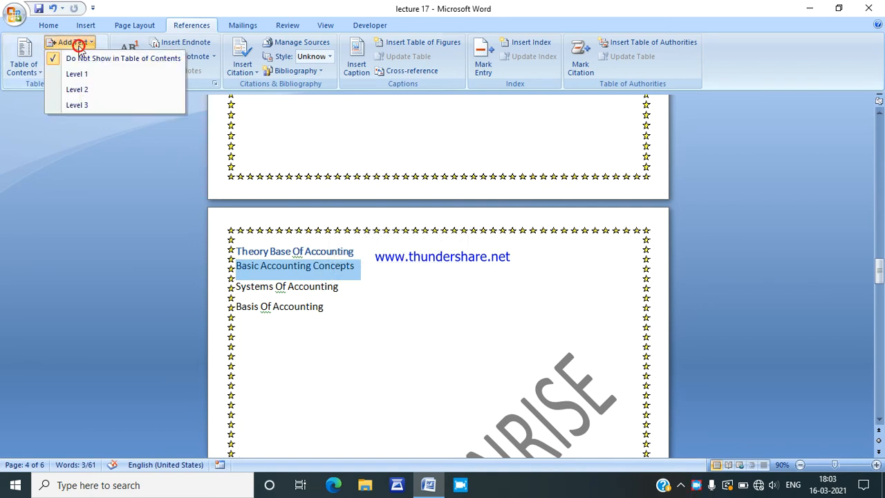
{"action": "left_click", "coordinate": [83, 89]}
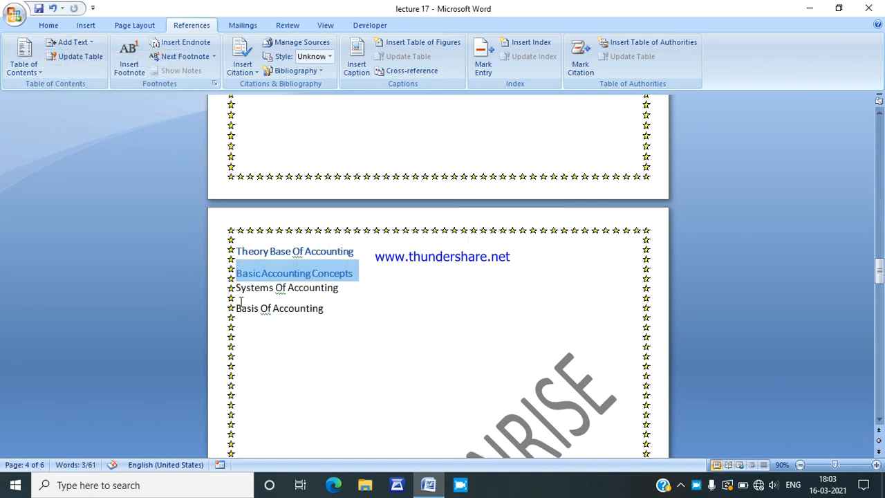
Step: Mark "Systems Of Accounting" as Level 2 and "Basis Of Accounting" as Level 3 for the table of contents
{"action": "left_click_drag", "start_coordinate": [237, 288], "coordinate": [336, 290]}
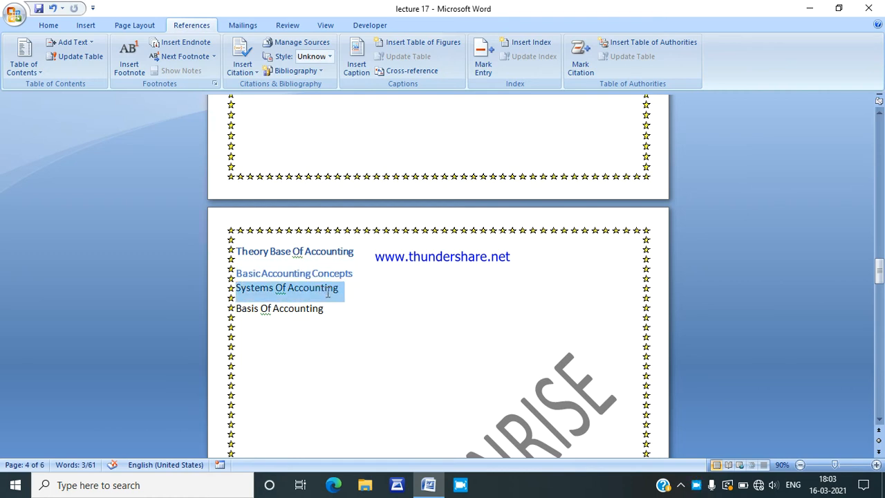
{"action": "left_click", "coordinate": [74, 41]}
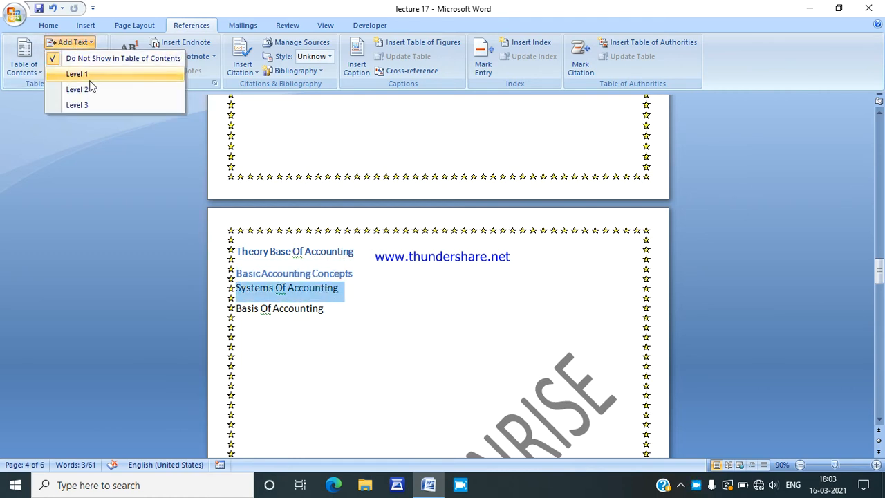
{"action": "left_click", "coordinate": [86, 90]}
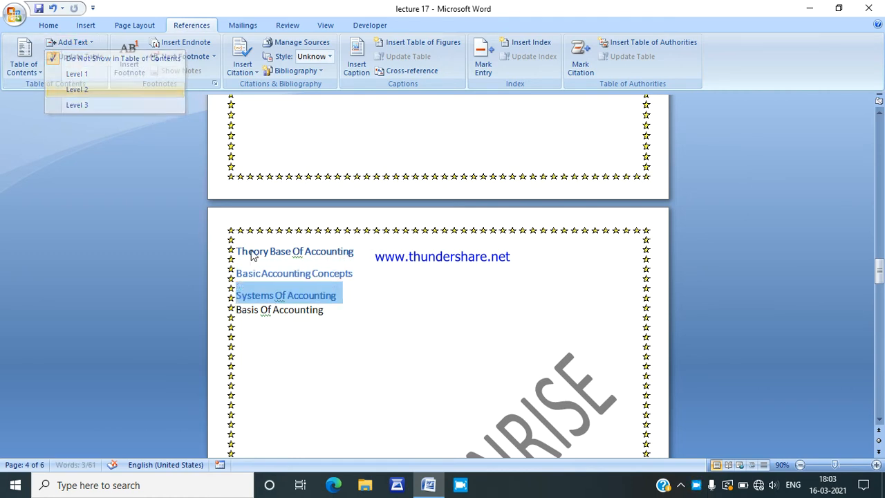
{"action": "double_click", "coordinate": [238, 311]}
{"action": "left_click_drag", "start_coordinate": [237, 313], "coordinate": [318, 311]}
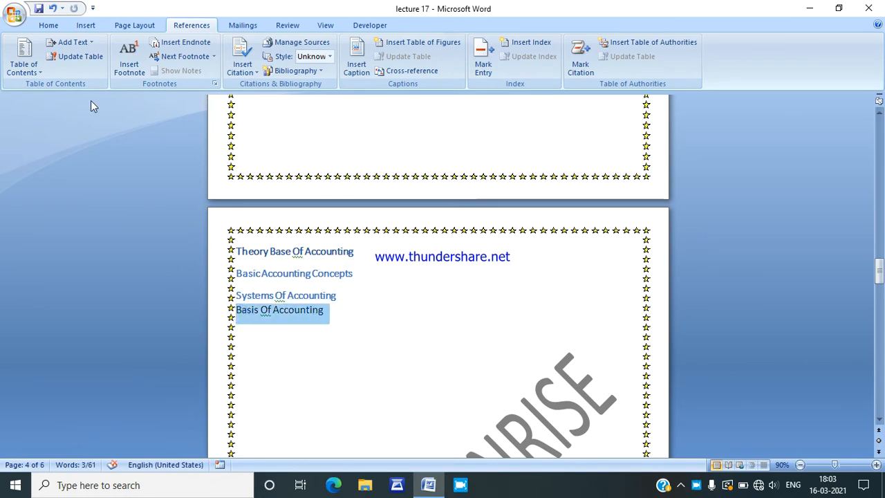
{"action": "left_click", "coordinate": [74, 42]}
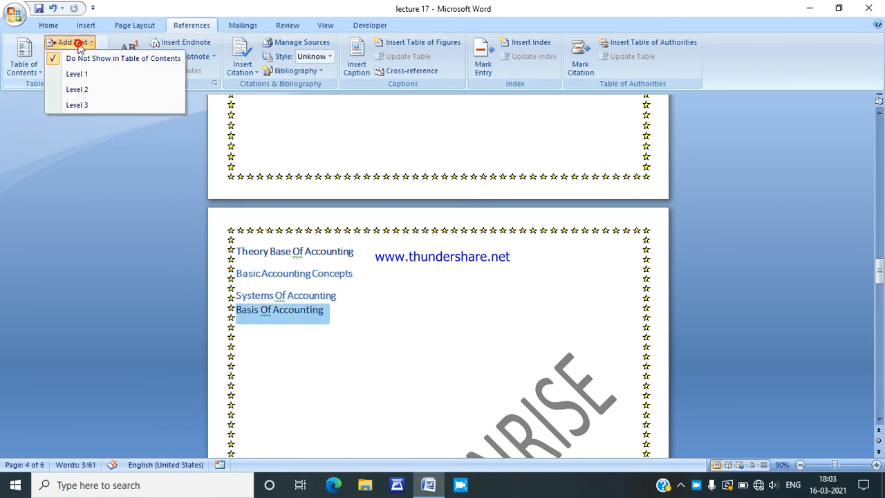
{"action": "left_click", "coordinate": [82, 107]}
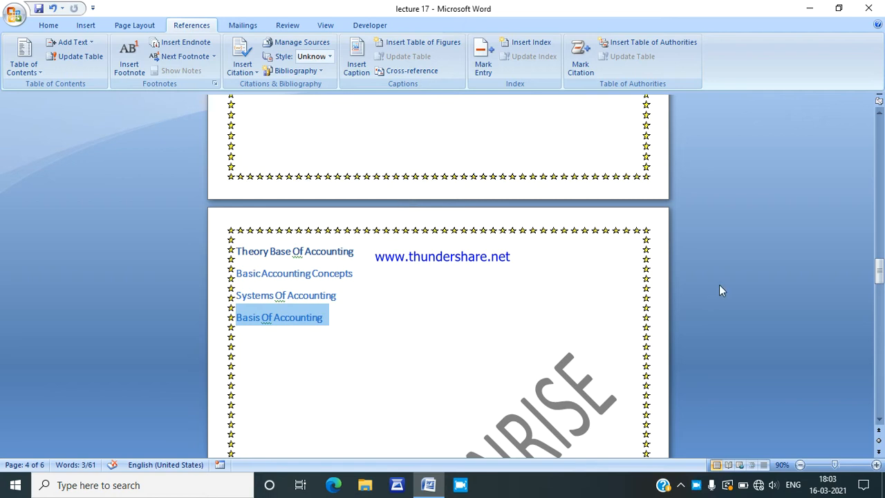
Step: Start inserting a custom table of contents on the blank page 2 and set it to show 9 levels
{"action": "left_click_drag", "start_coordinate": [880, 274], "coordinate": [881, 173]}
{"action": "left_click", "coordinate": [281, 270]}
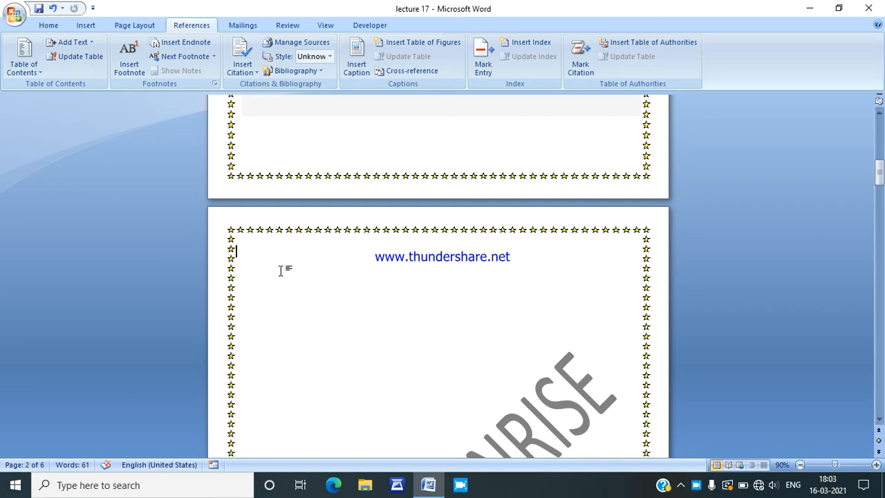
{"action": "left_click", "coordinate": [31, 74]}
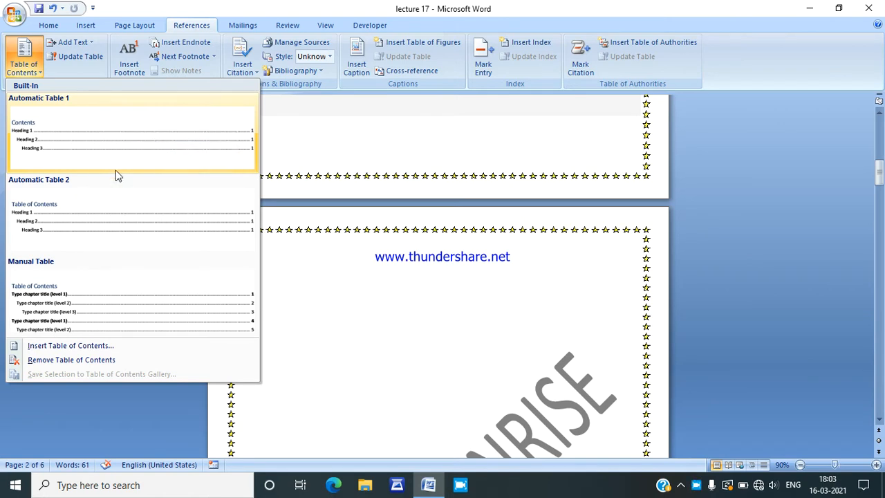
{"action": "left_click", "coordinate": [113, 345]}
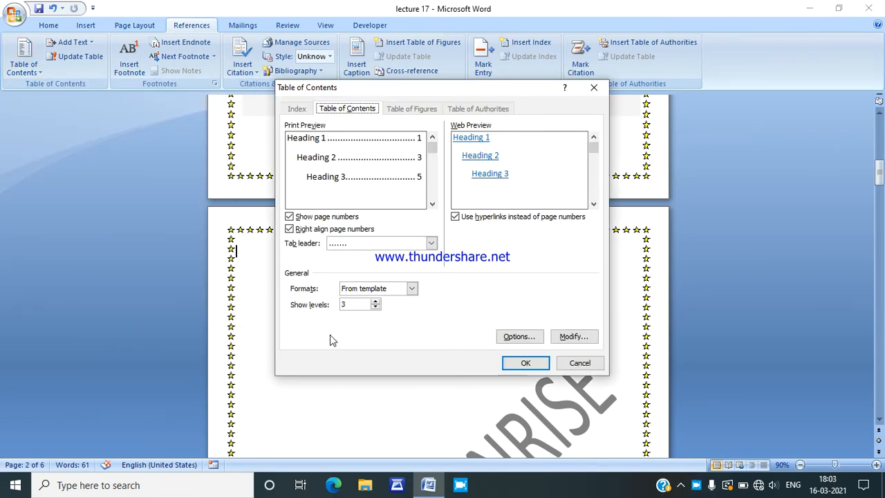
{"action": "left_click", "coordinate": [376, 302]}
{"action": "left_click", "coordinate": [376, 301]}
{"action": "left_click", "coordinate": [376, 302]}
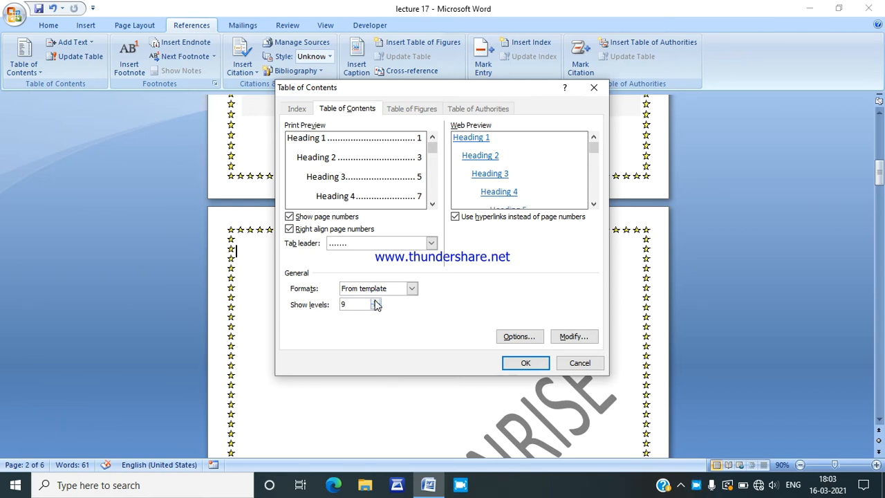
Step: Try the Classic, Distinctive, Fancy and Formal formats for the table of contents
{"action": "left_click", "coordinate": [412, 289]}
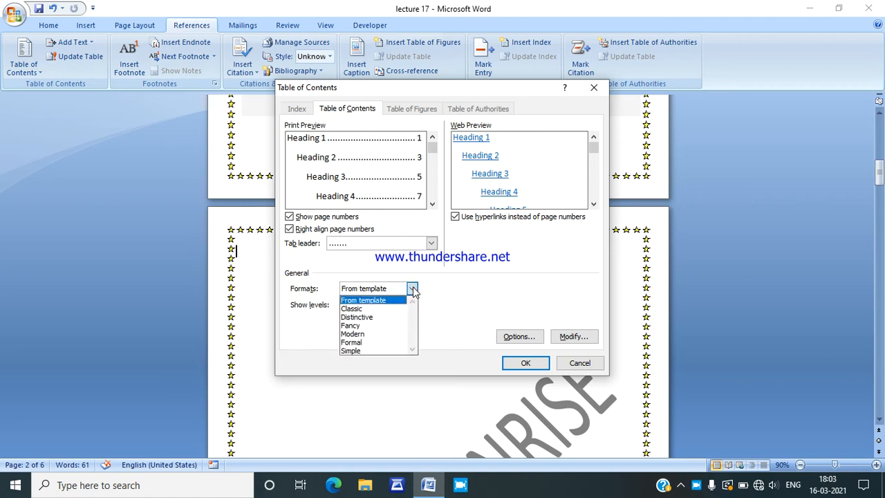
{"action": "left_click", "coordinate": [378, 309]}
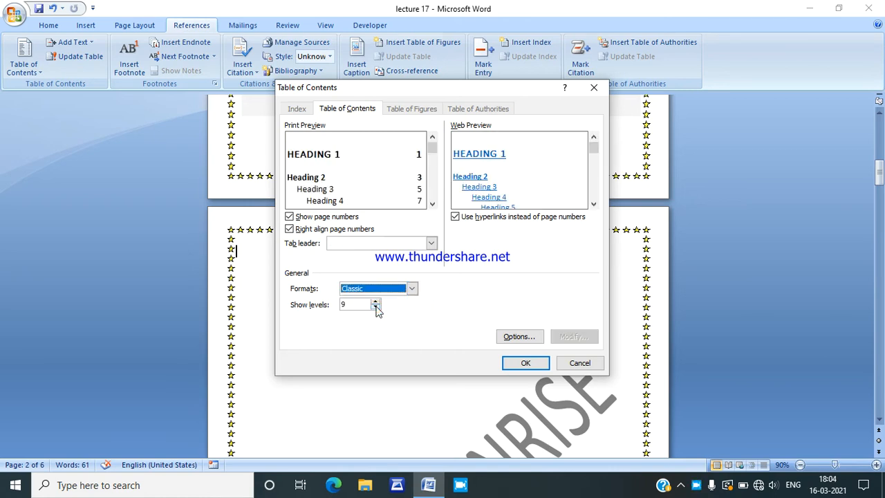
{"action": "left_click", "coordinate": [412, 289]}
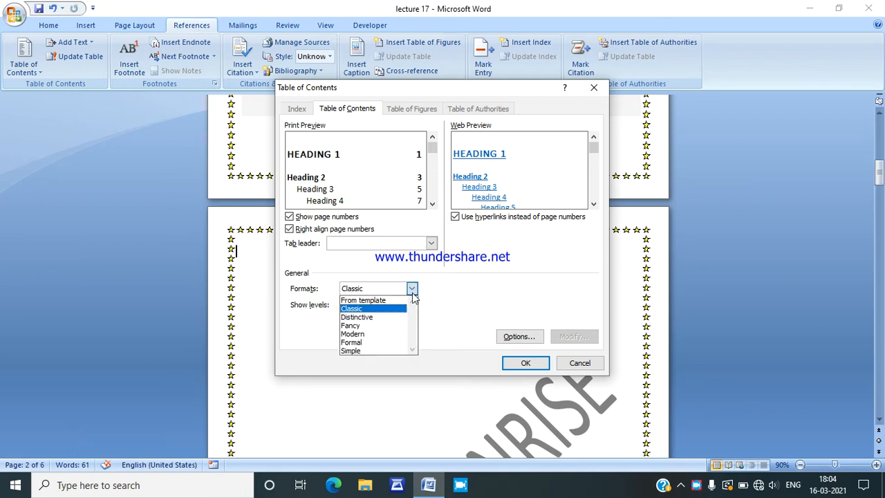
{"action": "left_click", "coordinate": [372, 317]}
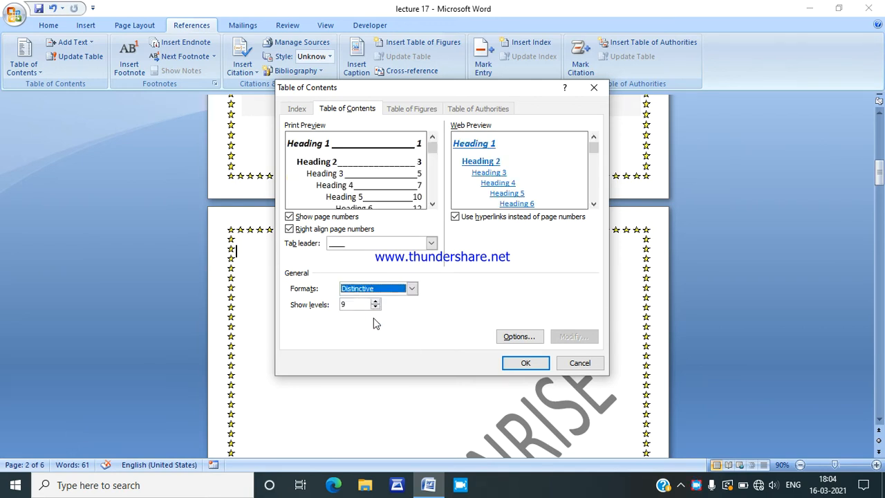
{"action": "left_click", "coordinate": [413, 289]}
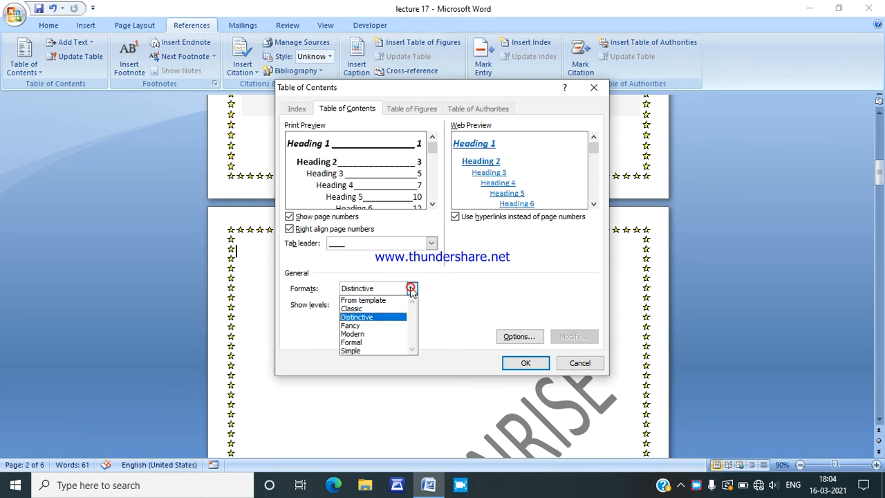
{"action": "left_click", "coordinate": [365, 326]}
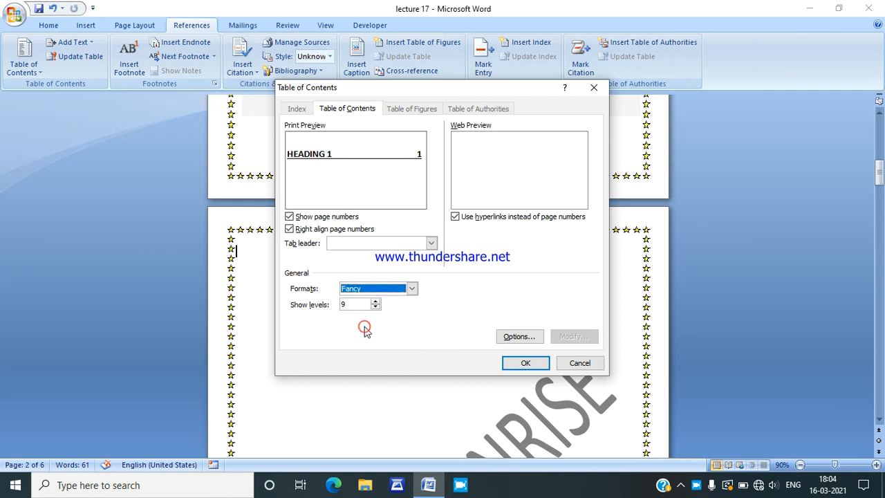
{"action": "left_click", "coordinate": [413, 292]}
{"action": "left_click", "coordinate": [368, 343]}
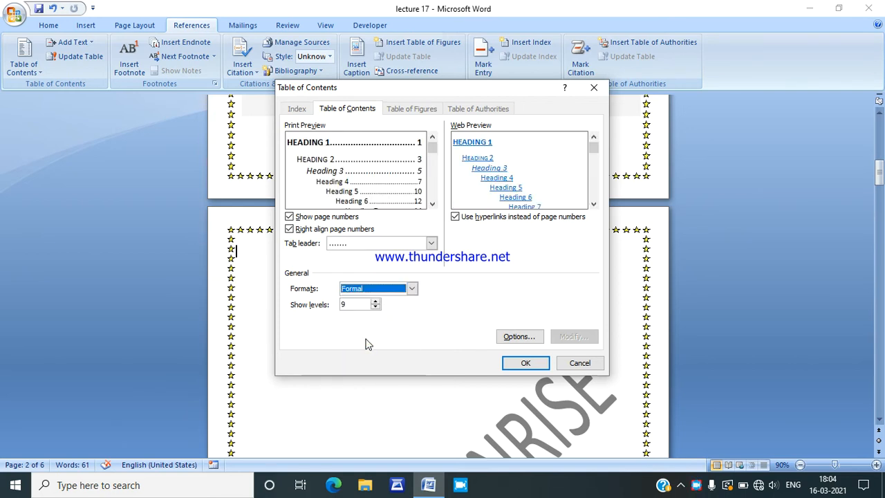
Step: Set the table of contents format to Simple and insert the table on the blank page
{"action": "left_click", "coordinate": [413, 290]}
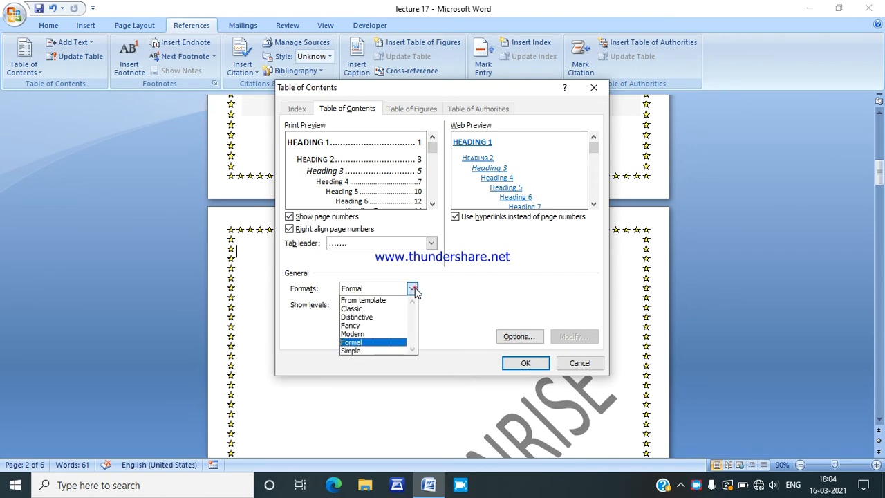
{"action": "left_click", "coordinate": [372, 350]}
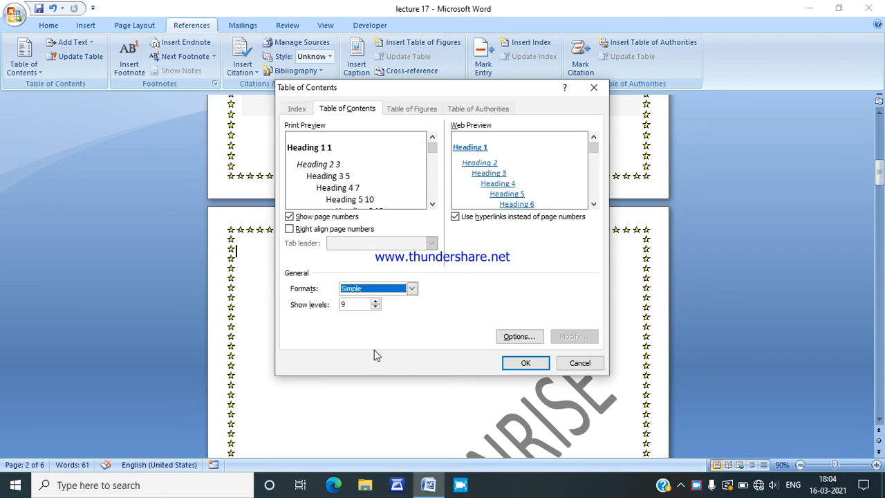
{"action": "left_click", "coordinate": [526, 363]}
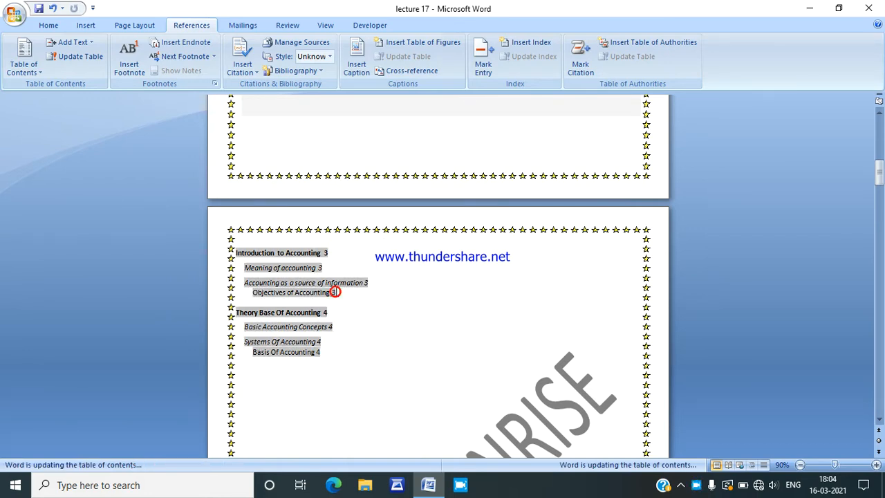
Step: Try a page break after the "Basic Accounting Concepts" entry in the table of contents and remove it again
{"action": "left_click", "coordinate": [347, 295]}
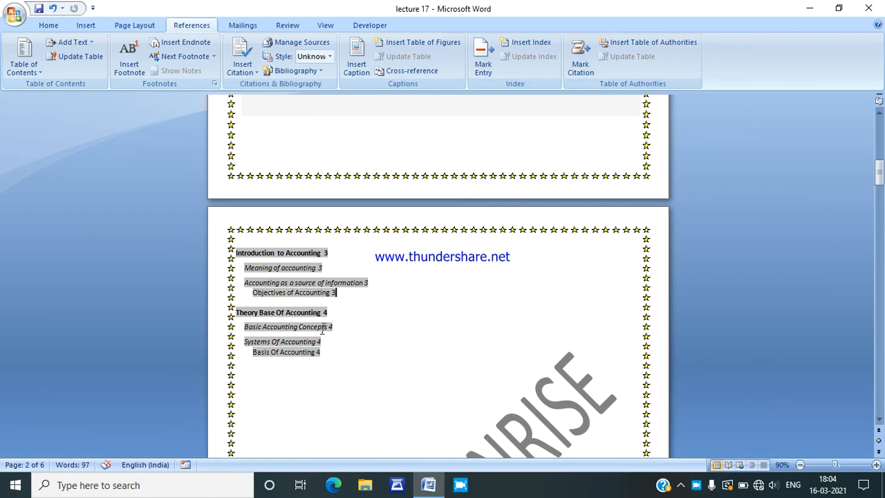
{"action": "left_click", "coordinate": [378, 329]}
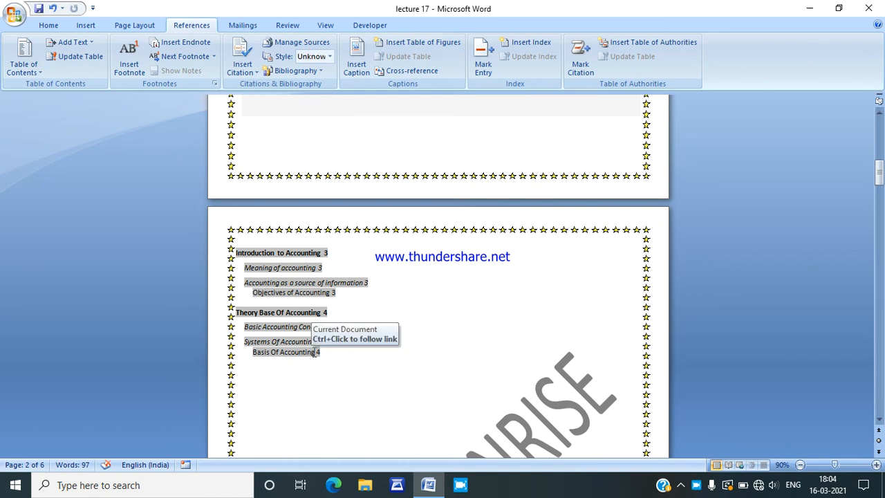
{"action": "key", "text": "ctrl+Return"}
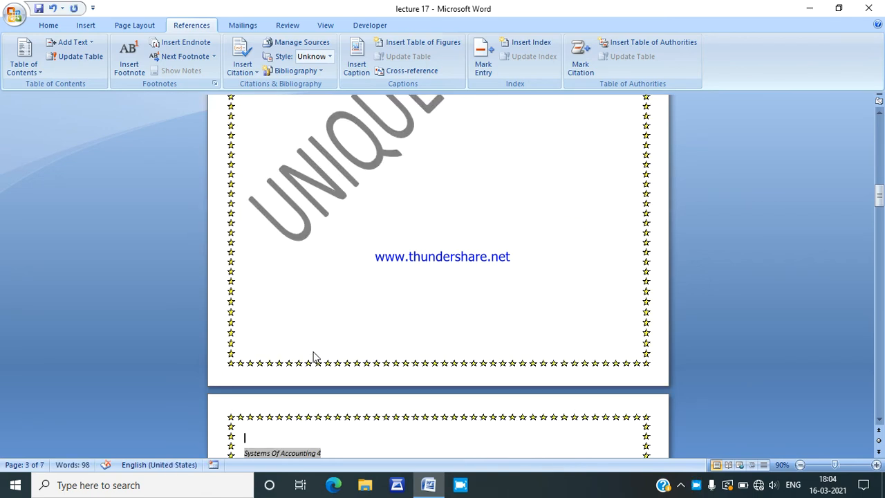
{"action": "left_click_drag", "start_coordinate": [880, 200], "coordinate": [880, 171]}
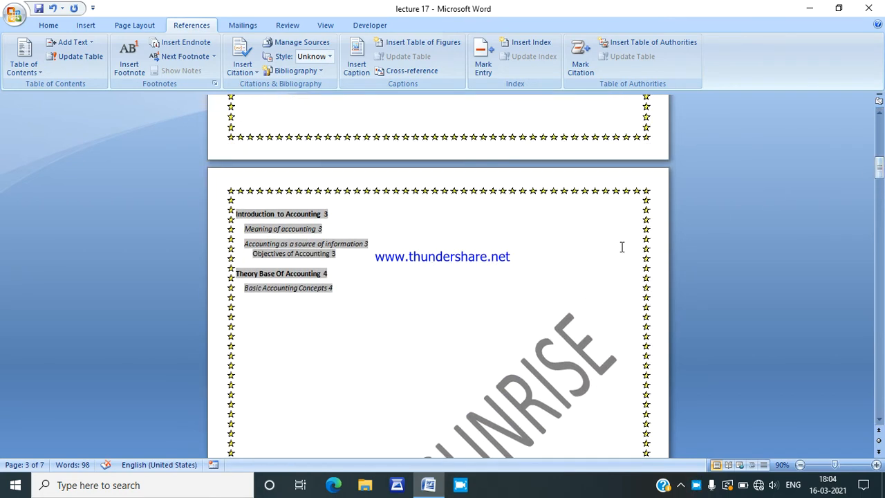
{"action": "left_click_drag", "start_coordinate": [880, 176], "coordinate": [880, 216]}
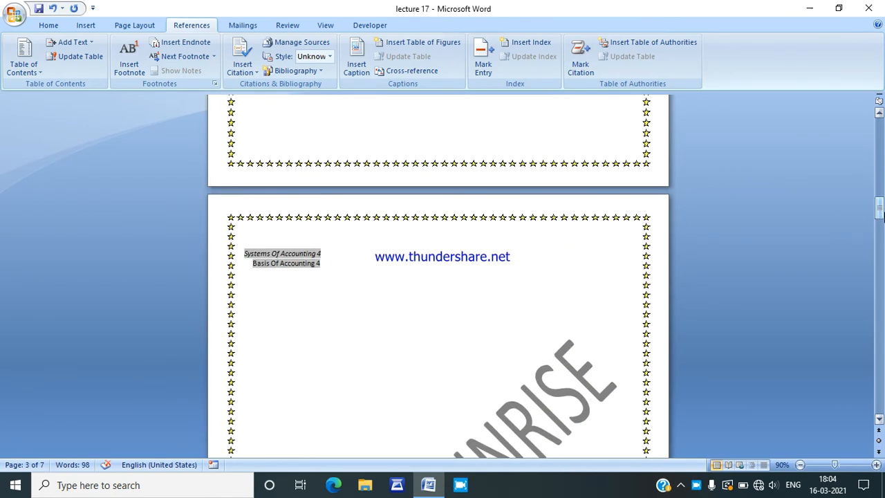
{"action": "key", "text": "BackSpace"}
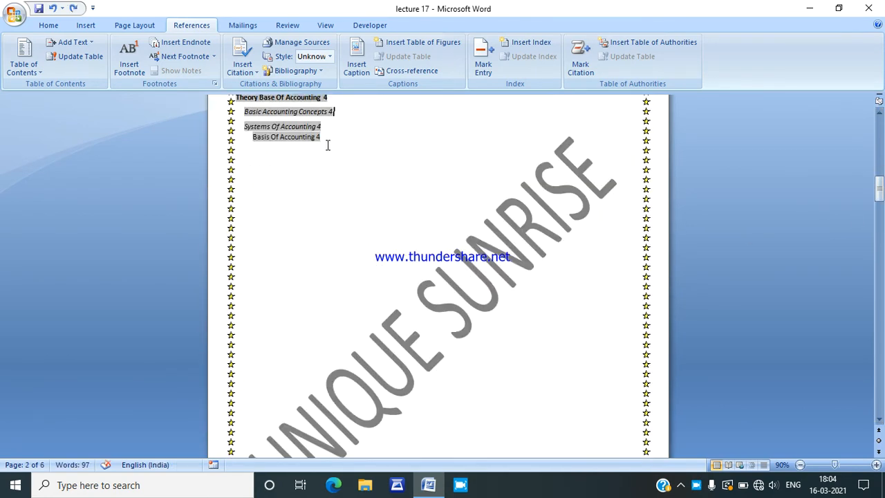
Step: Insert the built-in Automatic Table 1 on a new page after the first table of contents and check its update options
{"action": "key", "text": "ctrl+Return"}
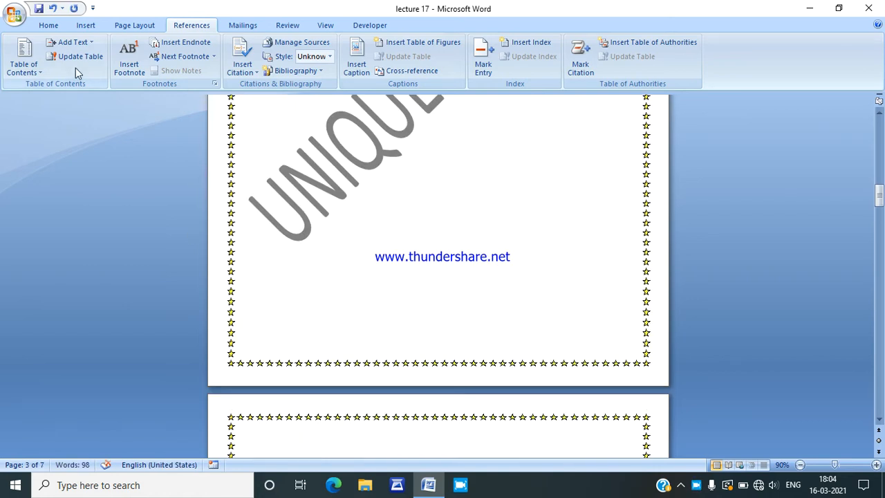
{"action": "left_click", "coordinate": [29, 66]}
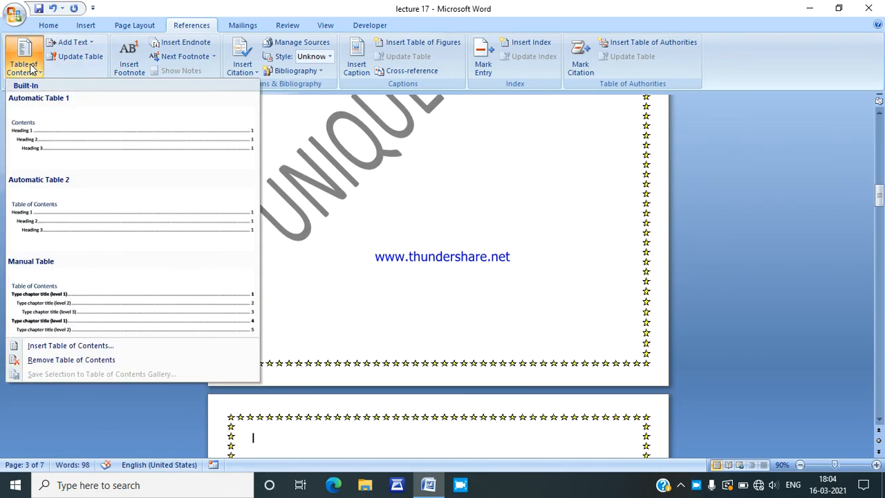
{"action": "left_click", "coordinate": [56, 127]}
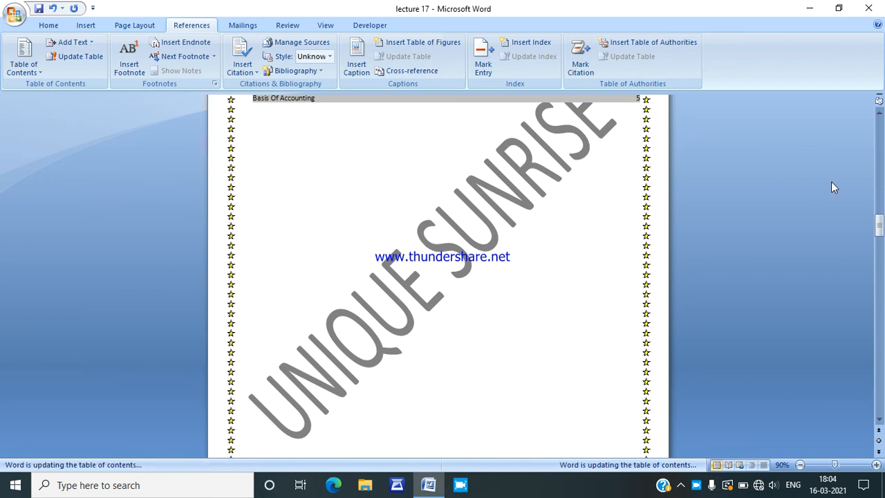
{"action": "left_click_drag", "start_coordinate": [880, 226], "coordinate": [881, 215]}
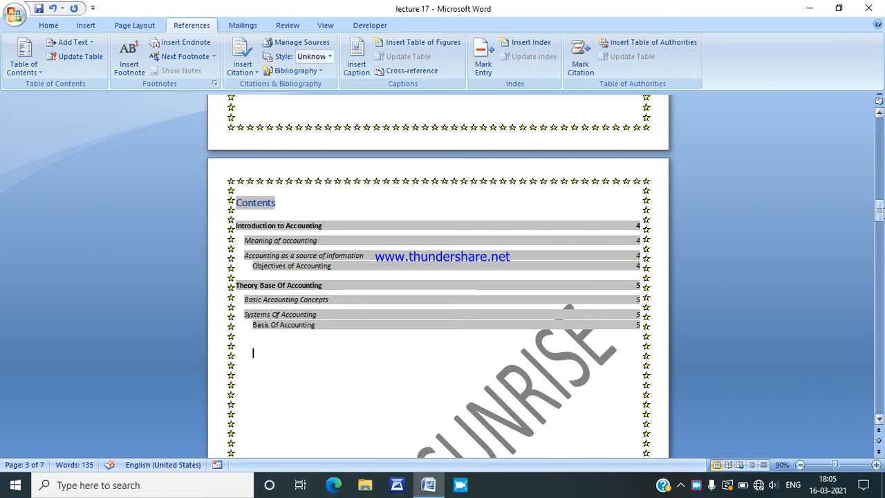
{"action": "left_click", "coordinate": [88, 61]}
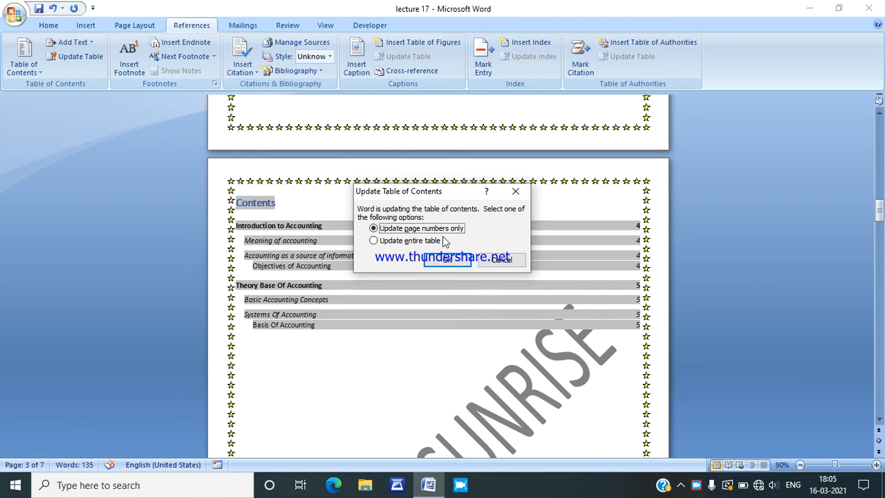
{"action": "left_click", "coordinate": [493, 266]}
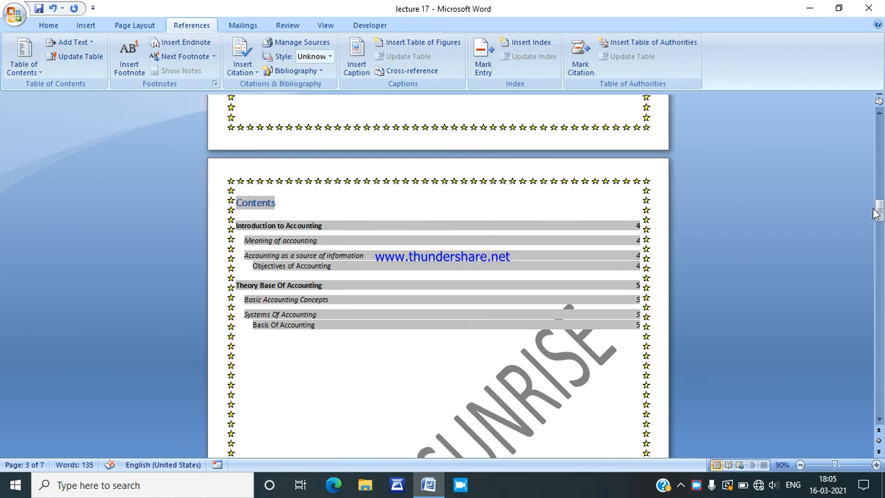
Step: Add a footnote to "ASCC" under the FOOT NOTE heading, reading "Automatic Sequence Controlled Calculator"
{"action": "left_click_drag", "start_coordinate": [881, 213], "coordinate": [881, 290]}
{"action": "left_click_drag", "start_coordinate": [880, 298], "coordinate": [880, 335]}
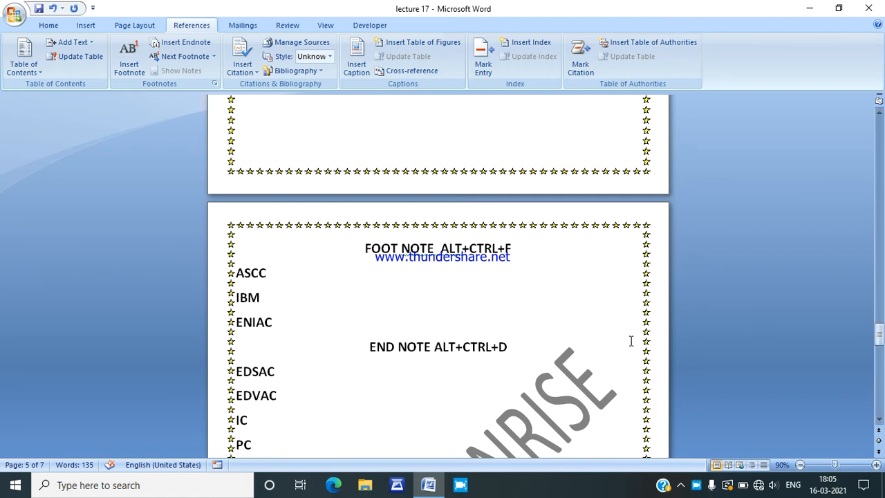
{"action": "left_click", "coordinate": [270, 274]}
{"action": "left_click", "coordinate": [129, 64]}
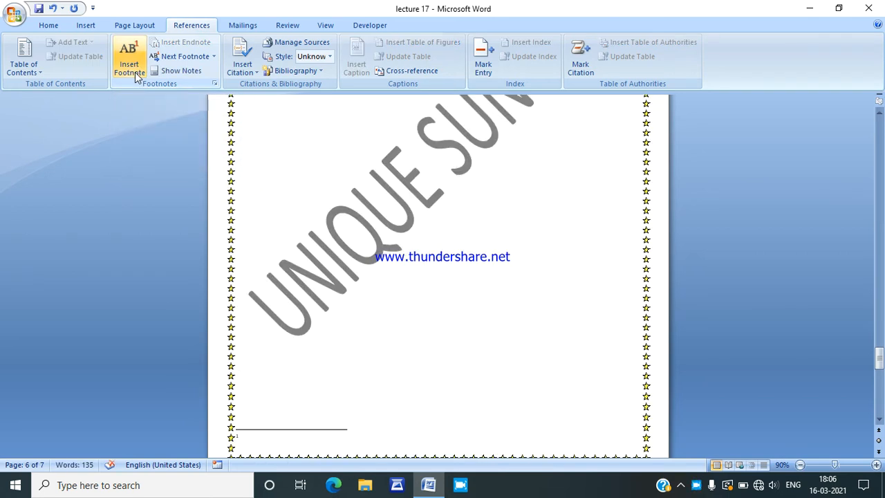
{"action": "type", "text": "AUT"}
{"action": "key", "text": "BackSpace"}
{"action": "key", "text": "BackSpace"}
{"action": "type", "text": "utomatic Sequ"}
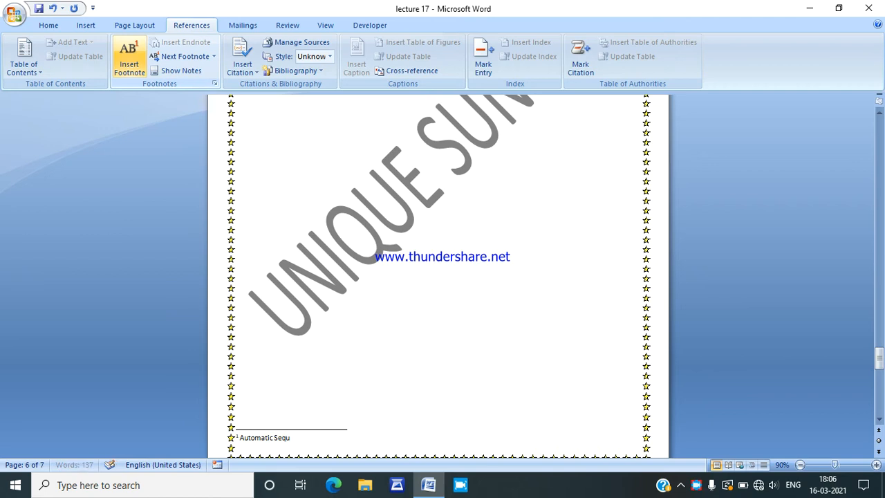
{"action": "type", "text": "ence Controlled"}
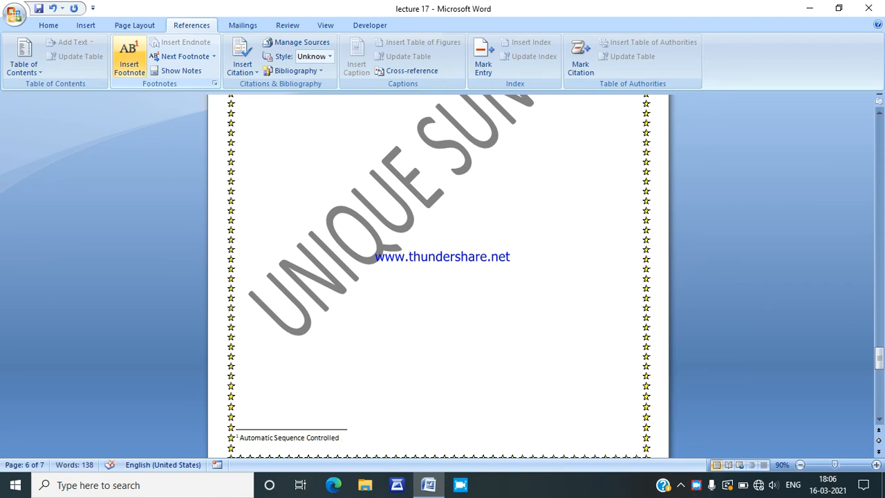
{"action": "type", "text": " Calculator"}
Step: Add a footnote to "IBM" reading "International Bussiness Machines"
{"action": "left_click_drag", "start_coordinate": [880, 356], "coordinate": [880, 339]}
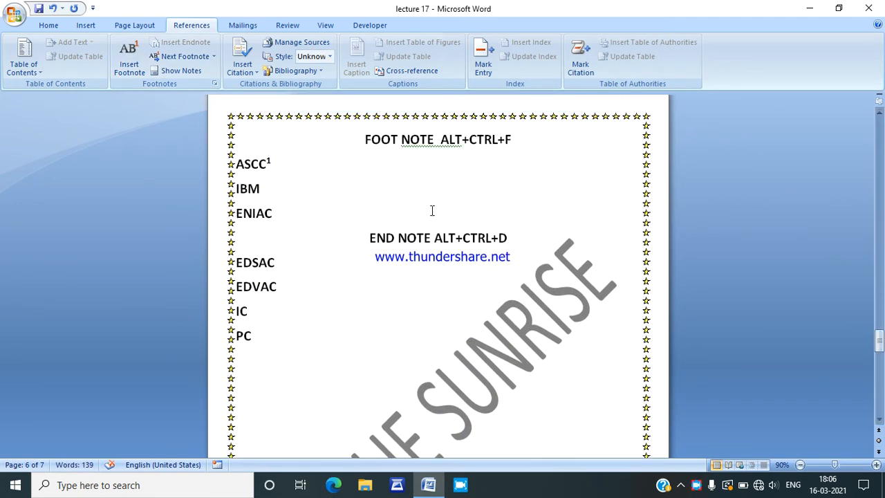
{"action": "left_click", "coordinate": [280, 189]}
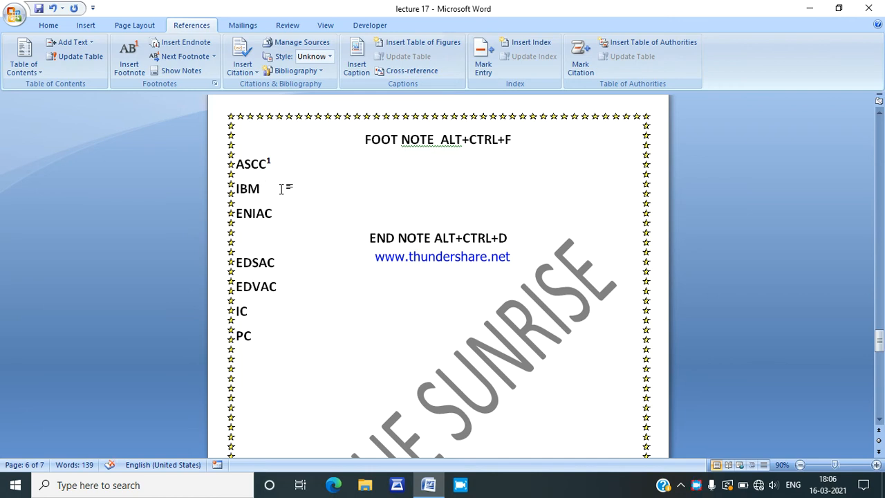
{"action": "key", "text": "ctrl+alt+f"}
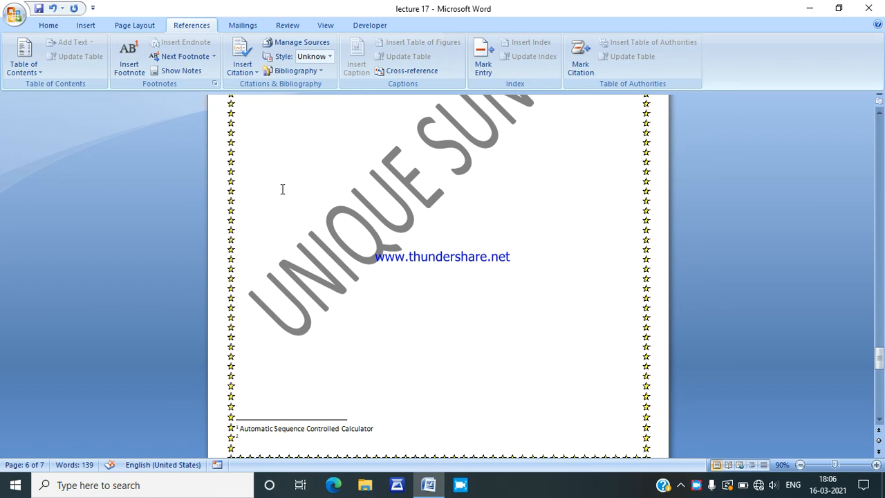
{"action": "type", "text": "international Bussiness "}
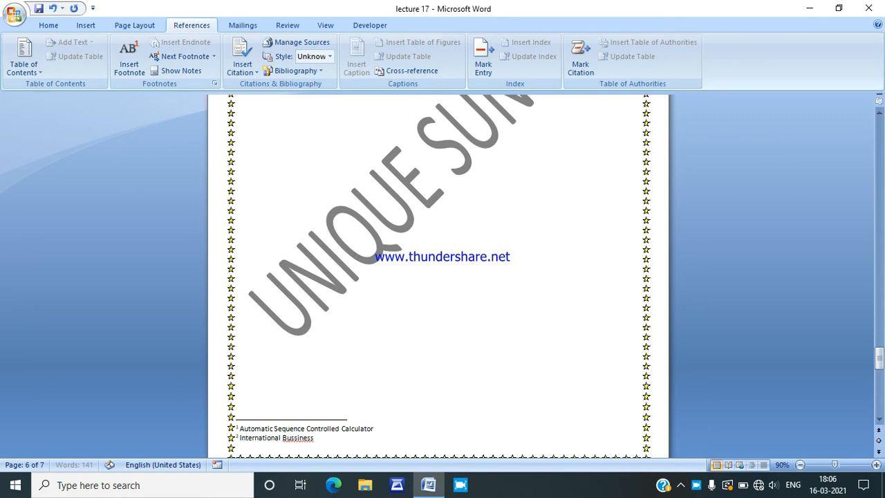
{"action": "type", "text": "Machines"}
Step: Add a footnote to "ENIAC" reading "Electronic Numerical Integrator and Computer"
{"action": "left_click", "coordinate": [879, 364]}
{"action": "left_click_drag", "start_coordinate": [879, 364], "coordinate": [879, 341]}
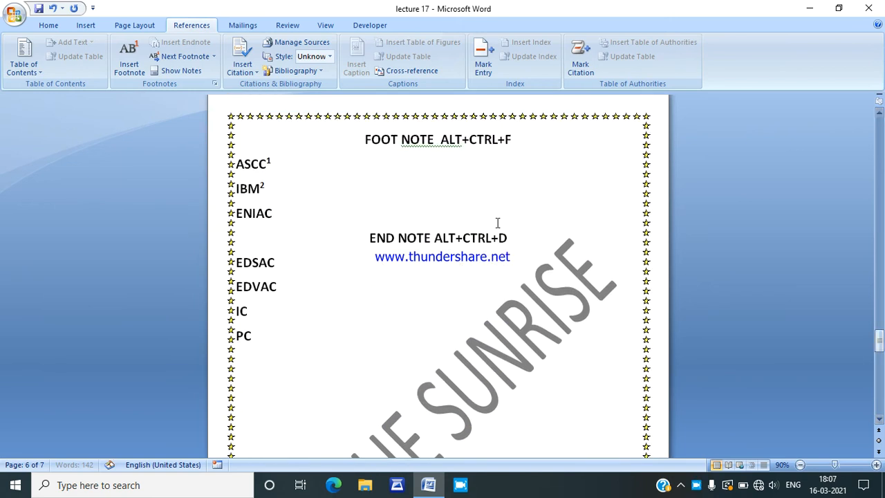
{"action": "left_click", "coordinate": [303, 216]}
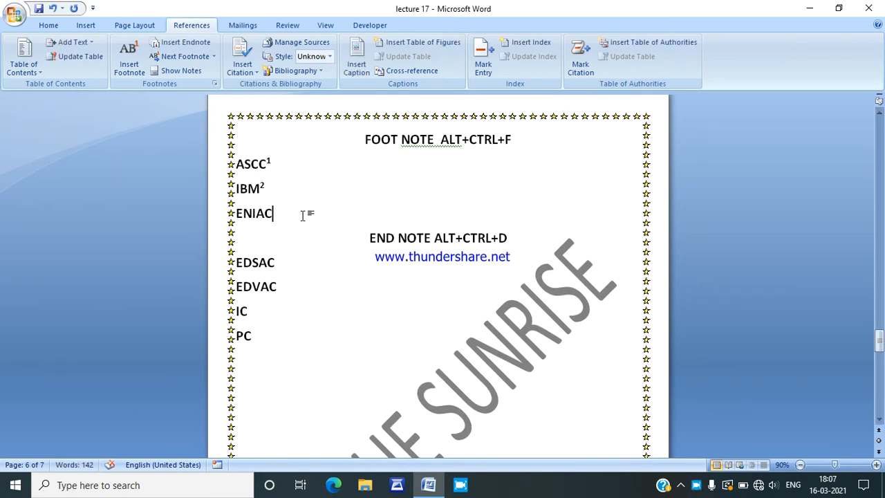
{"action": "key", "text": "ctrl+alt+f"}
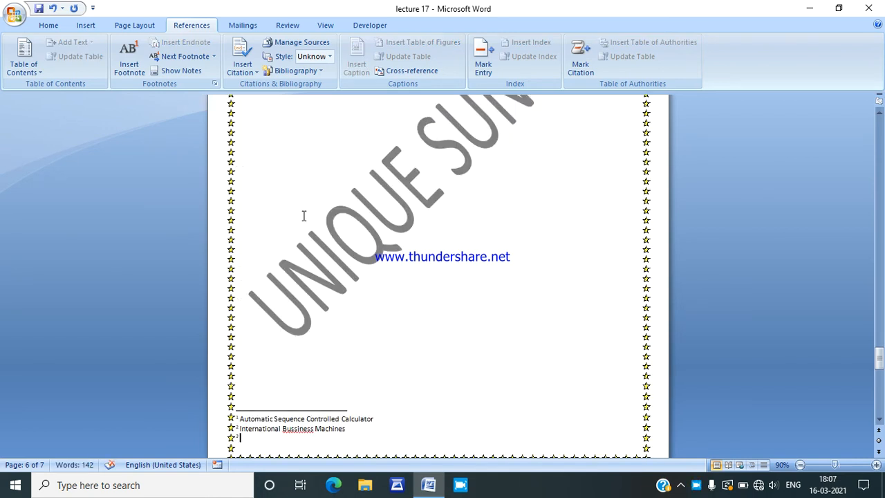
{"action": "type", "text": "electronm"}
{"action": "key", "text": "BackSpace"}
{"action": "type", "text": "ic Numerical Integ"}
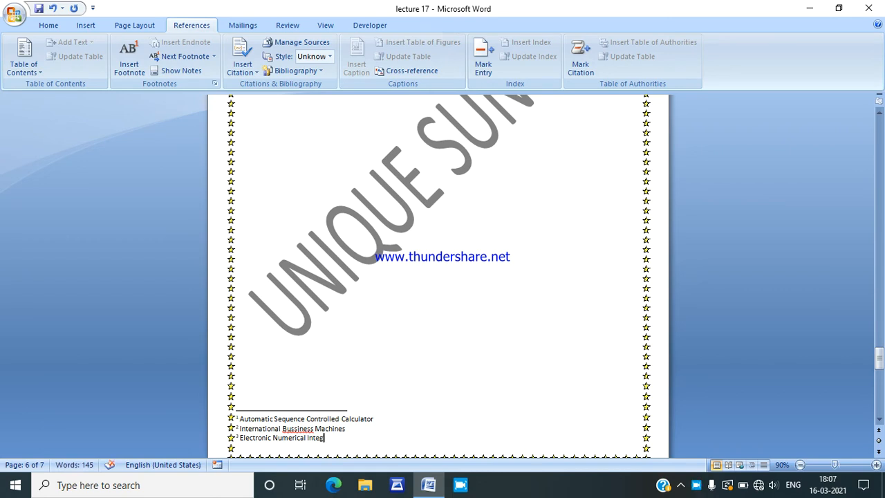
{"action": "type", "text": "rator and Computer"}
Step: Go from the footnote mark on "ASCC" to its footnote text and return to the FOOT NOTE list
{"action": "left_click_drag", "start_coordinate": [881, 357], "coordinate": [880, 339]}
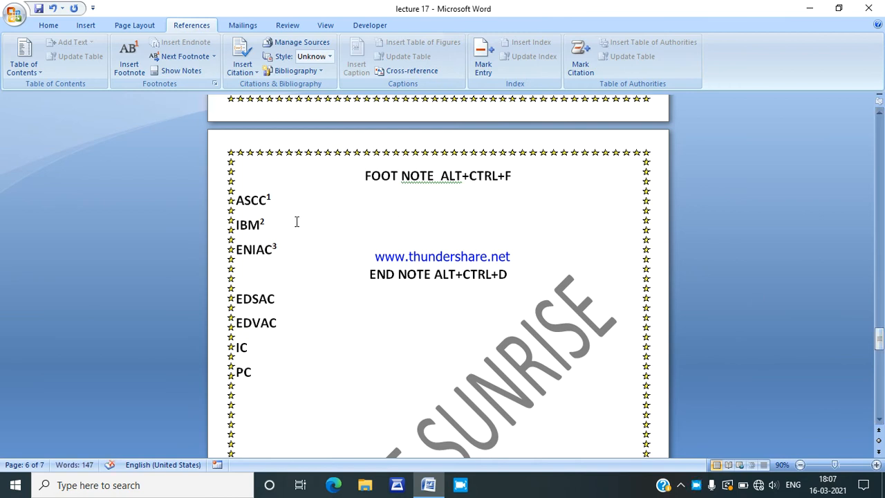
{"action": "mouse_move", "coordinate": [257, 200]}
{"action": "mouse_move", "coordinate": [257, 227]}
{"action": "double_click", "coordinate": [270, 199]}
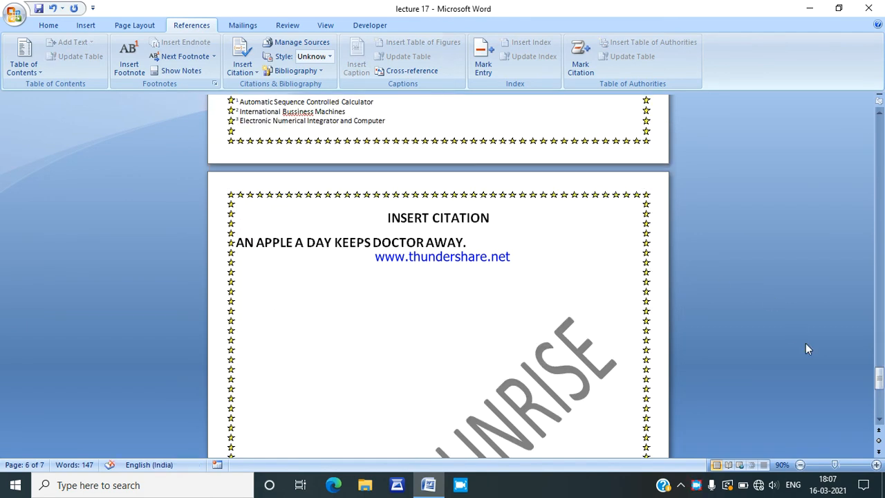
{"action": "left_click_drag", "start_coordinate": [880, 379], "coordinate": [881, 344]}
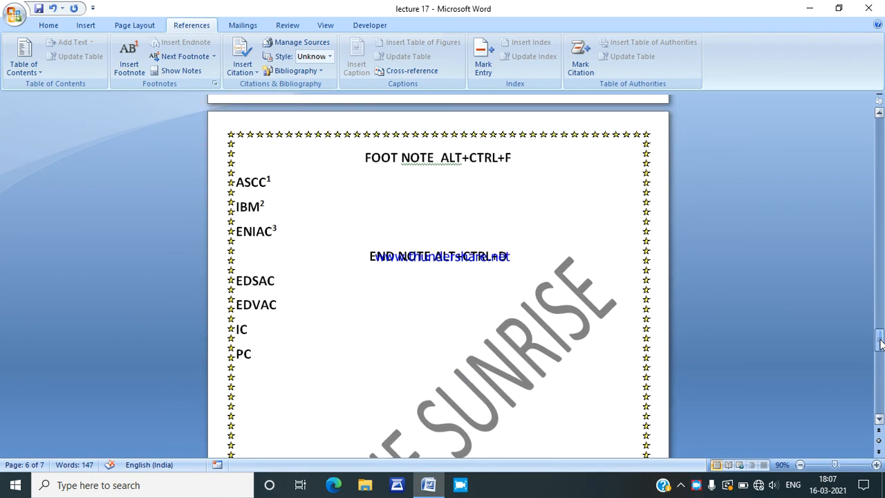
{"action": "left_click", "coordinate": [281, 279]}
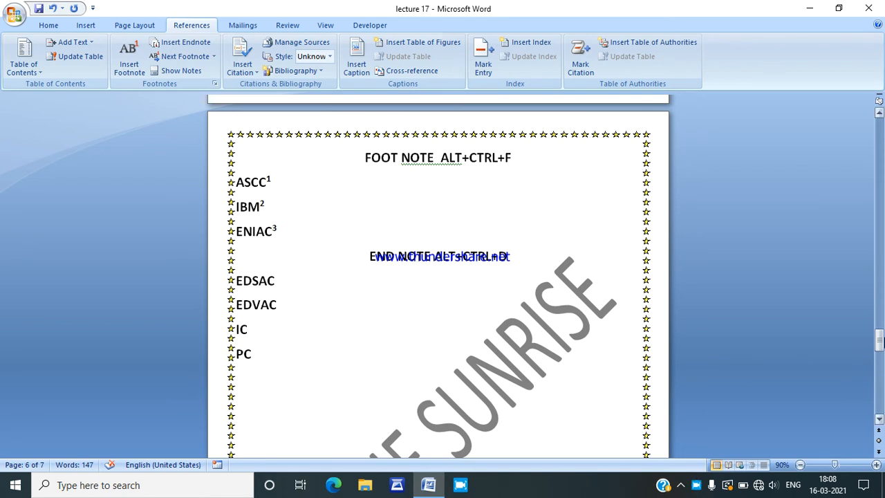
{"action": "left_click_drag", "start_coordinate": [880, 341], "coordinate": [881, 385]}
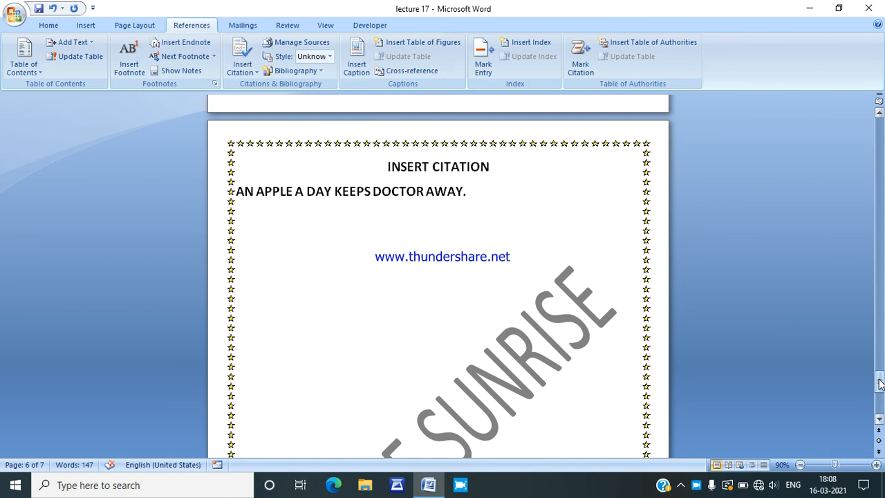
{"action": "left_click", "coordinate": [384, 226]}
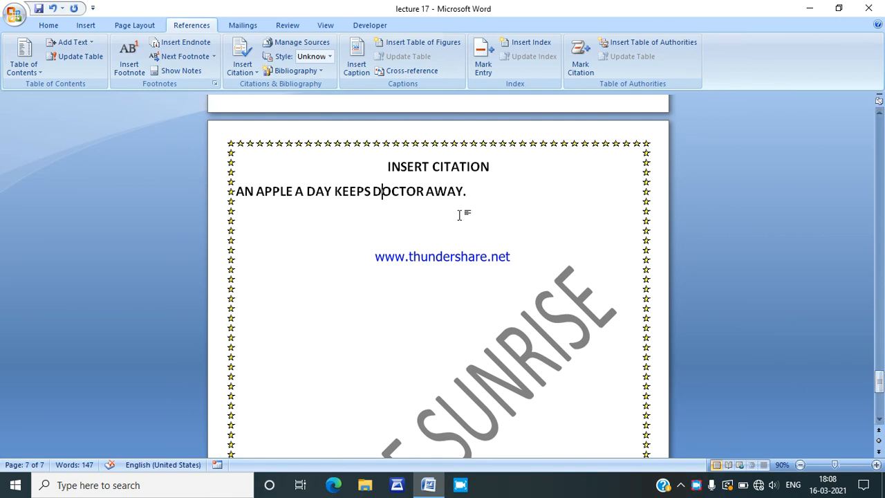
{"action": "left_click_drag", "start_coordinate": [882, 384], "coordinate": [881, 342]}
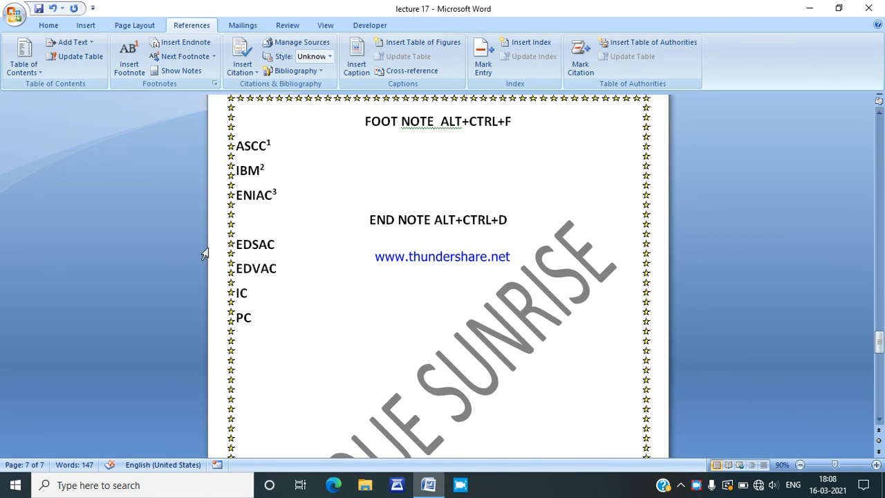
Step: Add an endnote to "EDSAC" under the END NOTE heading, reading "Electonic Delay Storage Automatic Computer", and check its reference mark
{"action": "left_click", "coordinate": [283, 240]}
{"action": "key", "text": "ctrl+alt+d"}
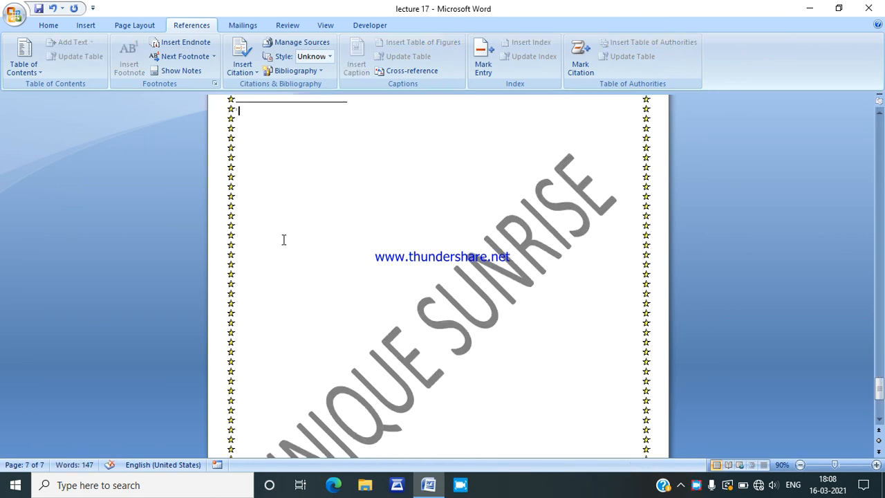
{"action": "type", "text": "Electonic Delay Storage"}
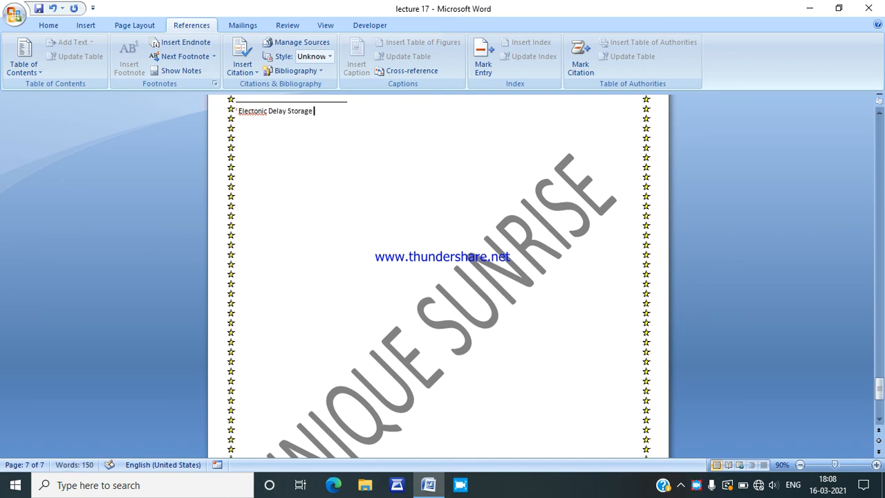
{"action": "type", "text": " Automatic Computer"}
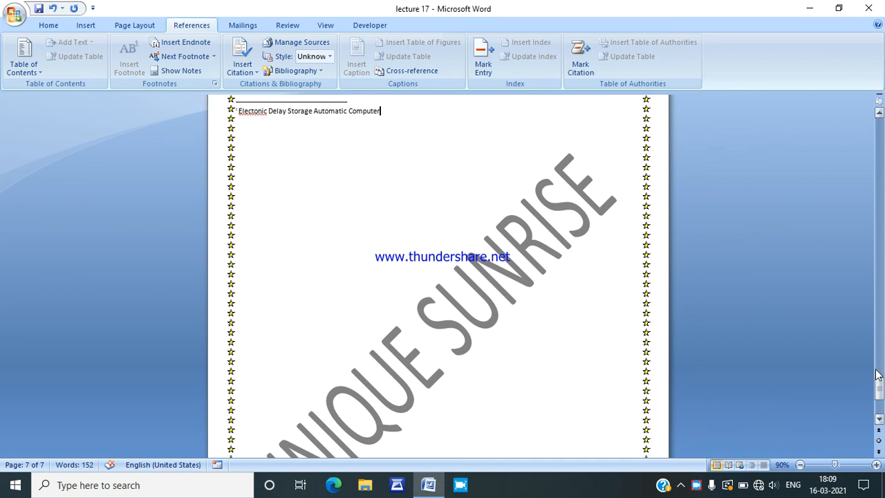
{"action": "left_click_drag", "start_coordinate": [880, 389], "coordinate": [881, 338]}
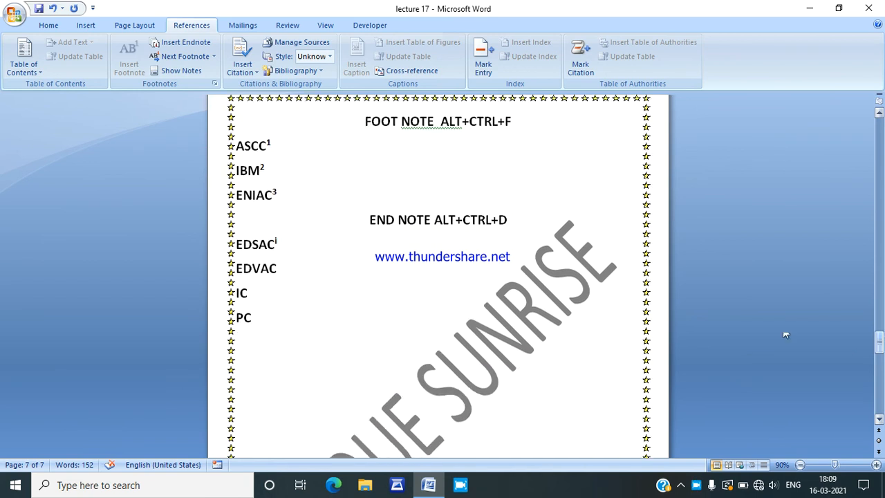
{"action": "mouse_move", "coordinate": [265, 252]}
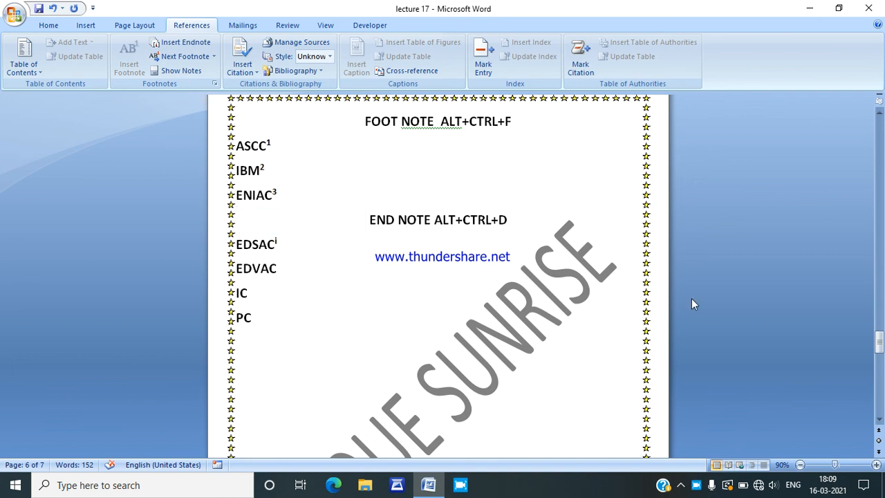
Step: Start a new citation source after "AN APPLE A DAY KEEPS DOCTOR AWAY." and accept reformatting citations in the default style
{"action": "left_click", "coordinate": [881, 340]}
{"action": "left_click_drag", "start_coordinate": [881, 341], "coordinate": [879, 375]}
{"action": "left_click", "coordinate": [470, 281]}
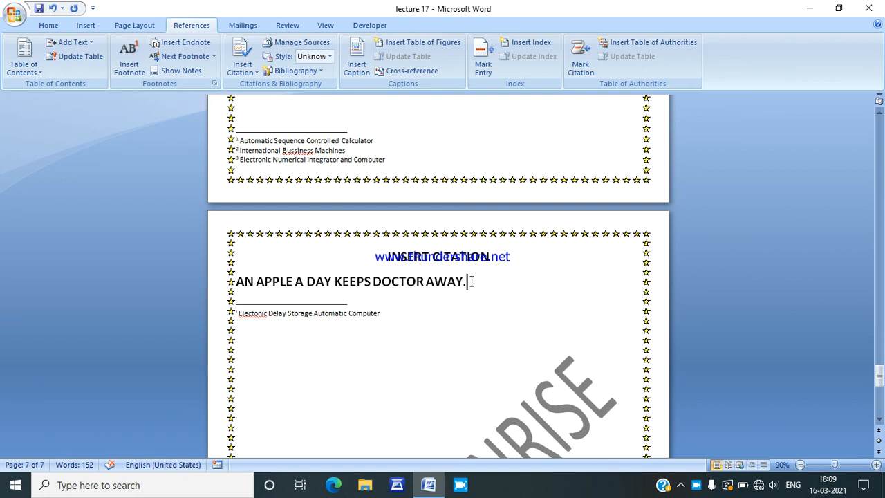
{"action": "left_click", "coordinate": [246, 69]}
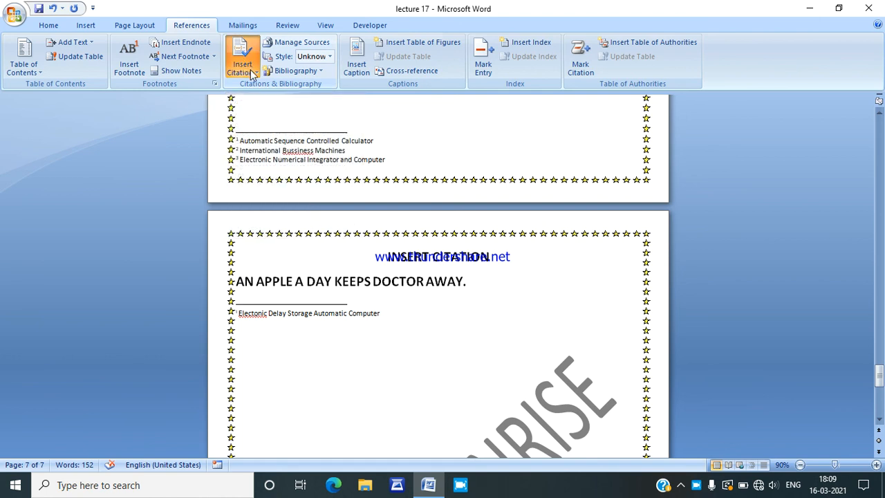
{"action": "left_click", "coordinate": [252, 75]}
{"action": "left_click", "coordinate": [336, 173]}
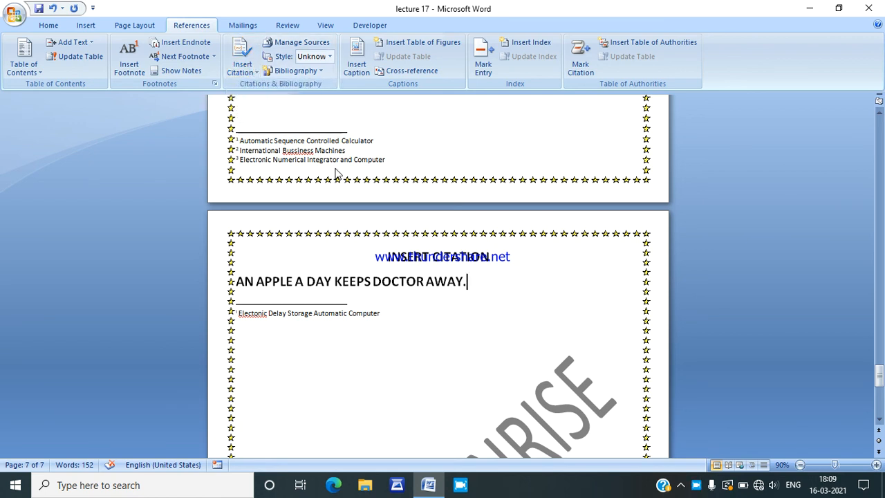
{"action": "left_click", "coordinate": [248, 75]}
{"action": "left_click", "coordinate": [261, 88]}
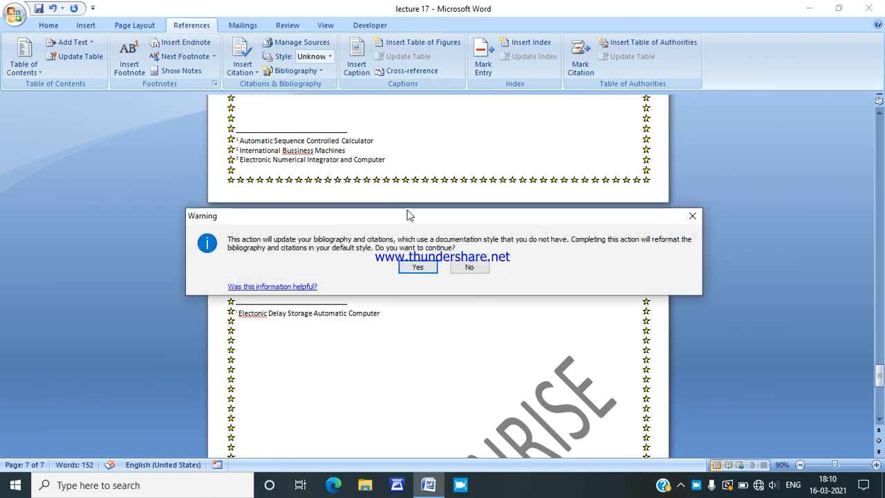
{"action": "left_click", "coordinate": [414, 269]}
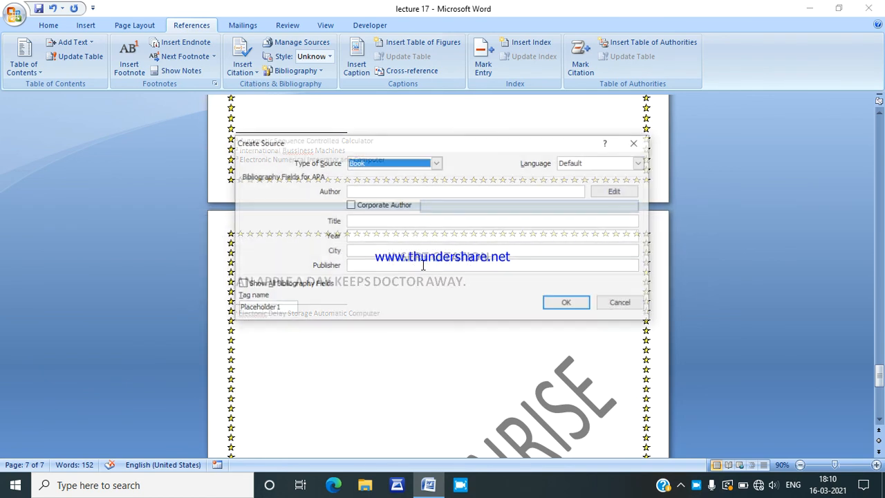
Step: Create the book source with the author's name, title "Apple", year 2021, city "Shopian" and the publisher's name, and insert its citation
{"action": "left_click", "coordinate": [403, 191]}
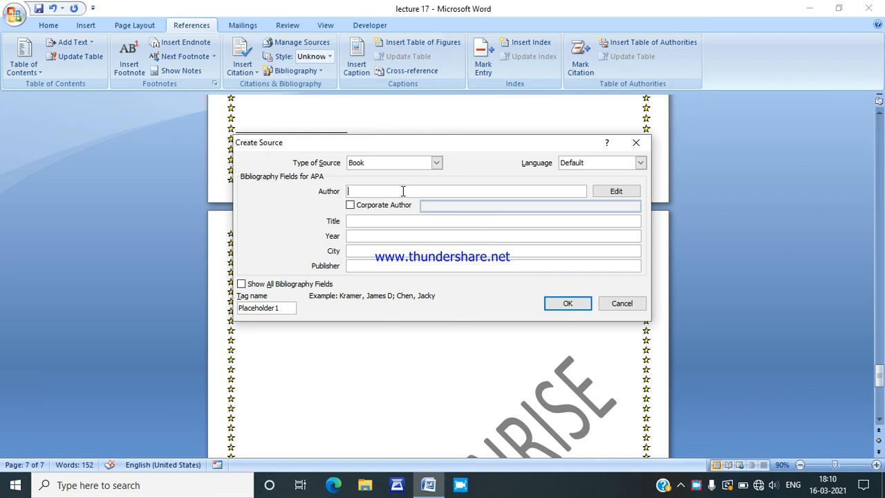
{"action": "type", "text": "Basit"}
{"action": "left_click", "coordinate": [411, 221]}
{"action": "type", "text": "Apple"}
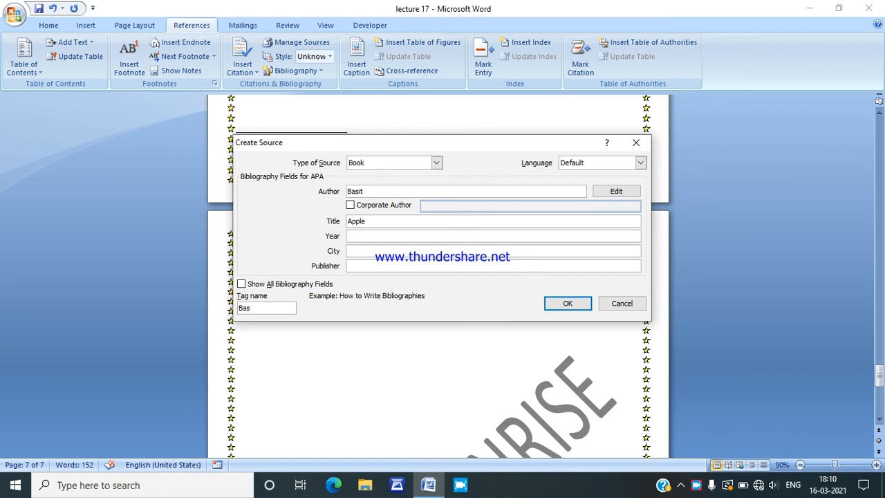
{"action": "left_click", "coordinate": [370, 237]}
{"action": "type", "text": "2021"}
{"action": "left_click", "coordinate": [360, 254]}
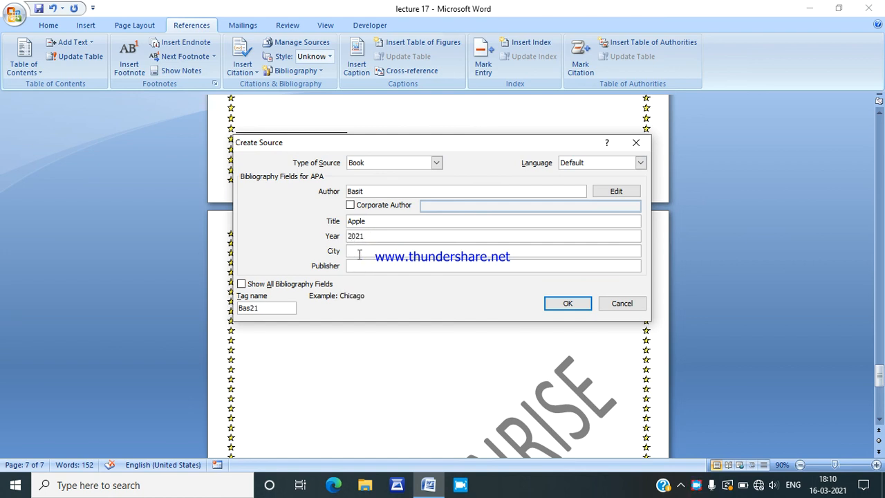
{"action": "type", "text": "Shopian"}
{"action": "left_click", "coordinate": [365, 270]}
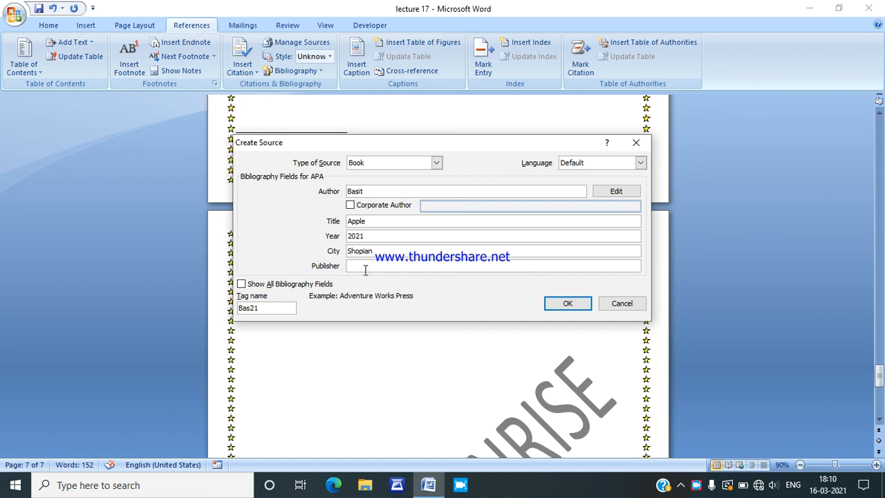
{"action": "type", "text": "Rasikh"}
{"action": "left_click", "coordinate": [568, 307]}
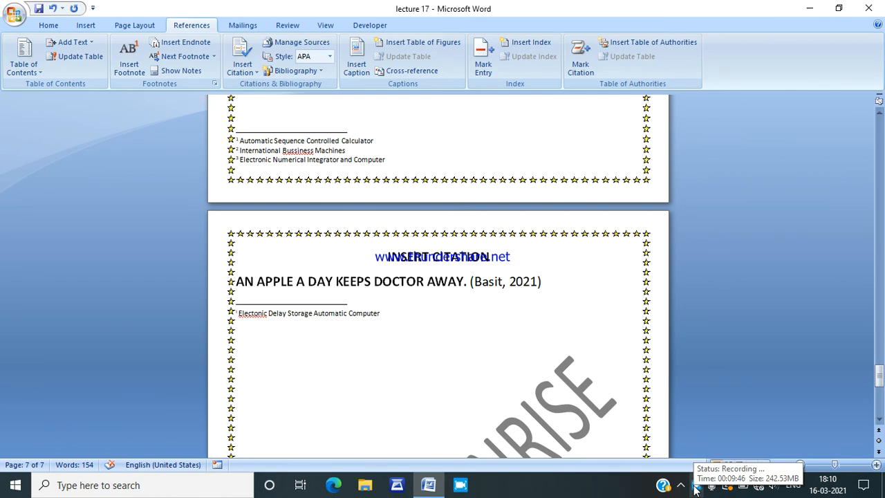
{"action": "right_click", "coordinate": [695, 488]}
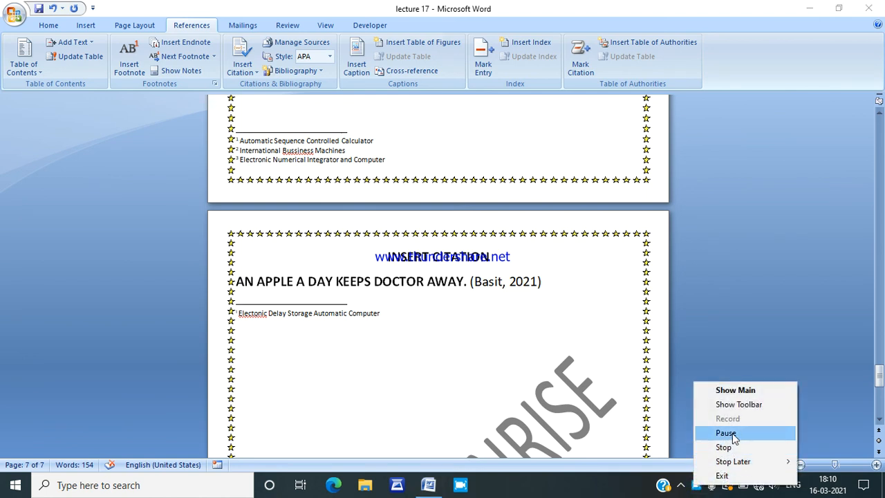